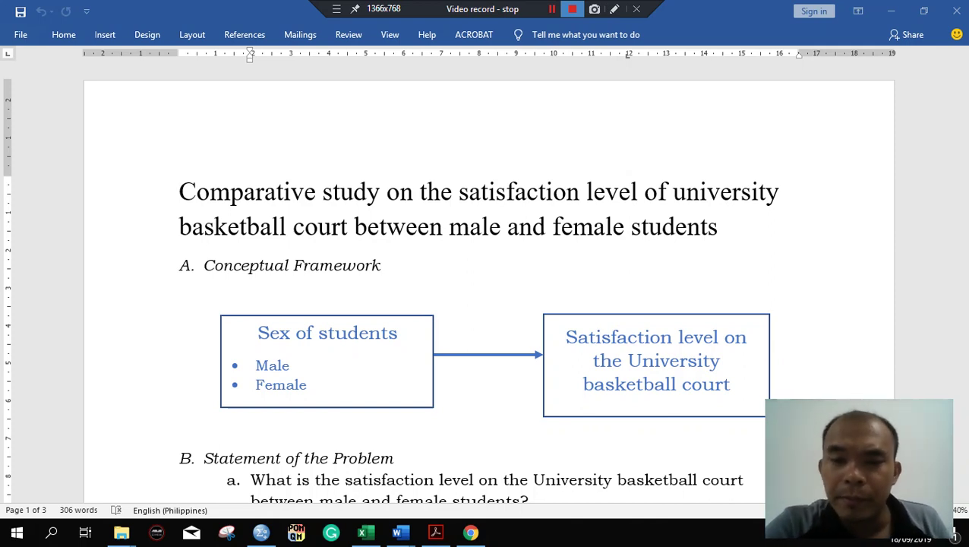
Review the Independent t-test document from the conceptual framework and assumptions through the parametric results, effect size and conclusion
scroll(489, 281, "down", 1)
scroll(486, 288, "down", 2)
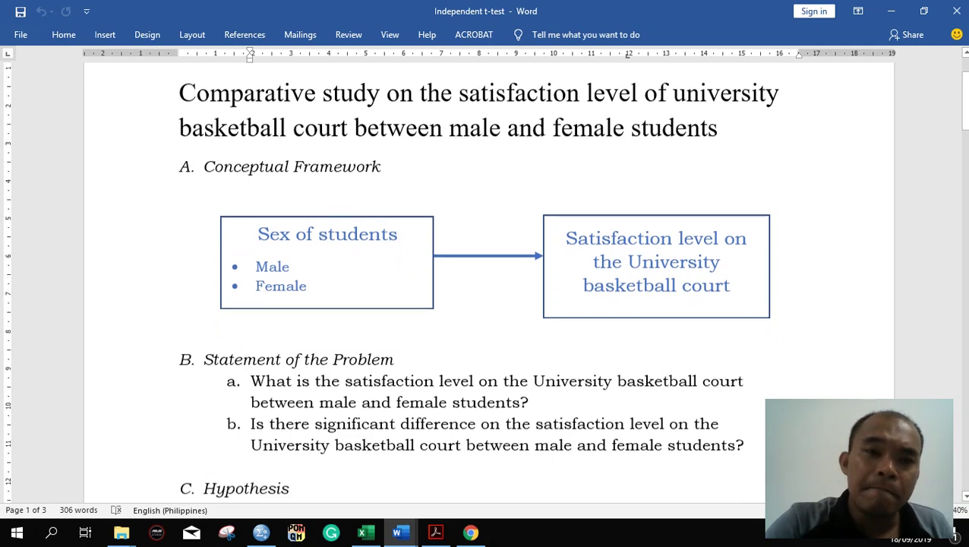
scroll(486, 288, "down", 9)
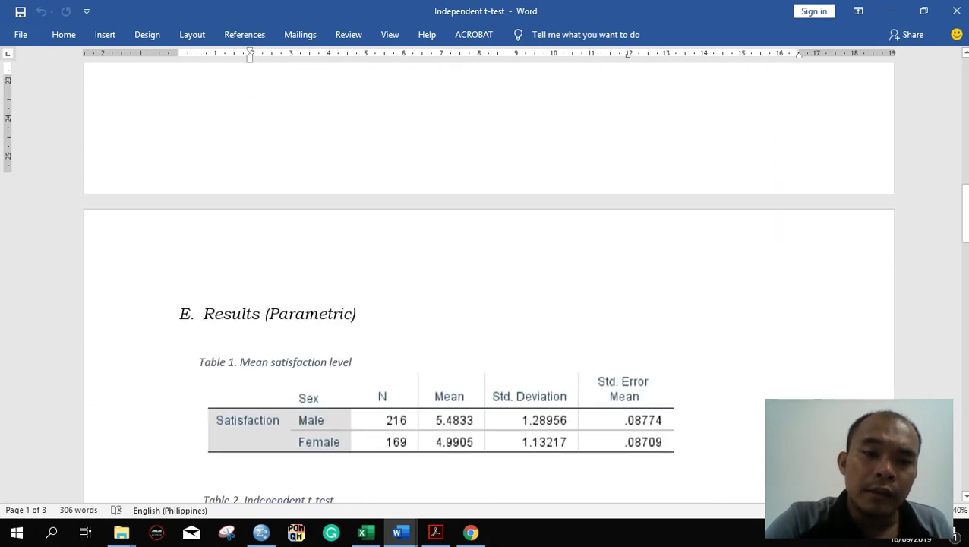
scroll(486, 289, "up", 6)
scroll(486, 288, "down", 1)
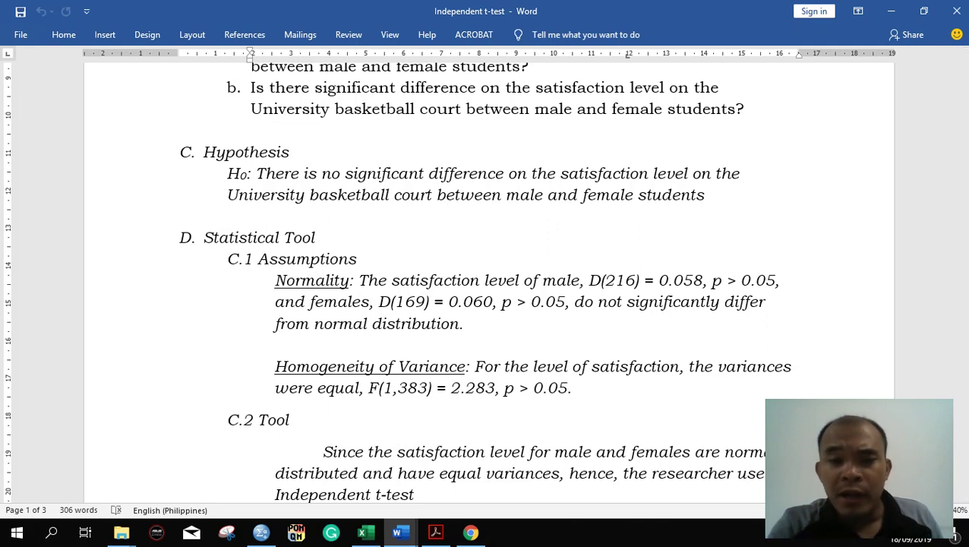
scroll(486, 281, "down", 1)
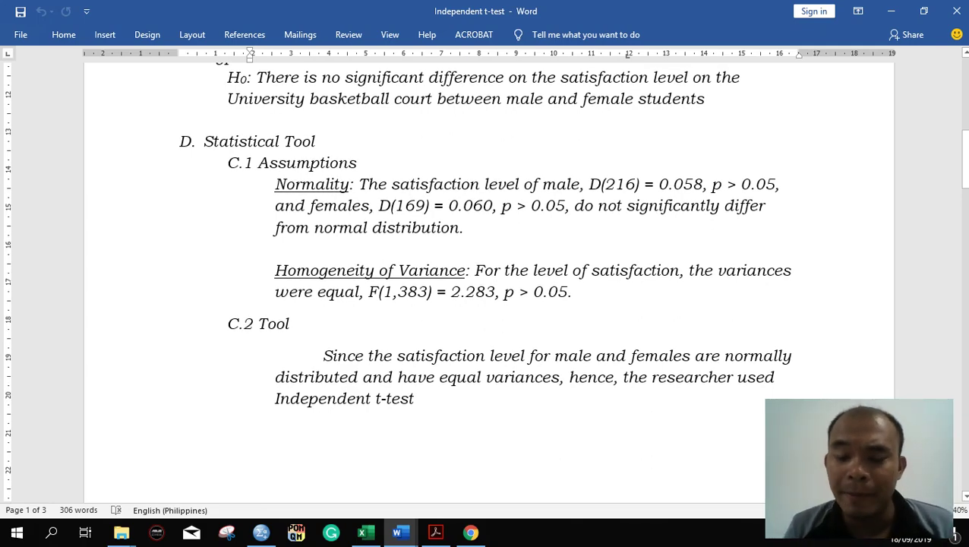
scroll(486, 281, "down", 5)
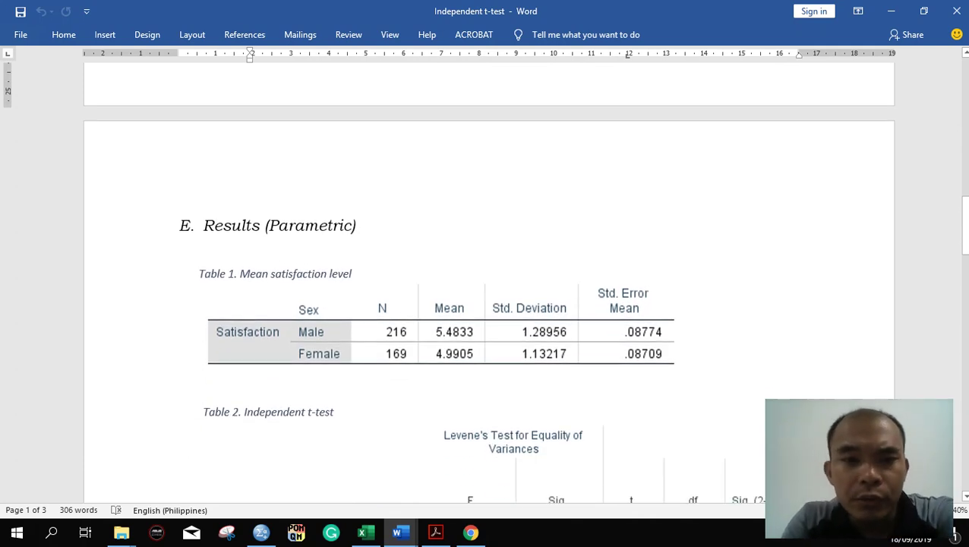
scroll(486, 281, "down", 1)
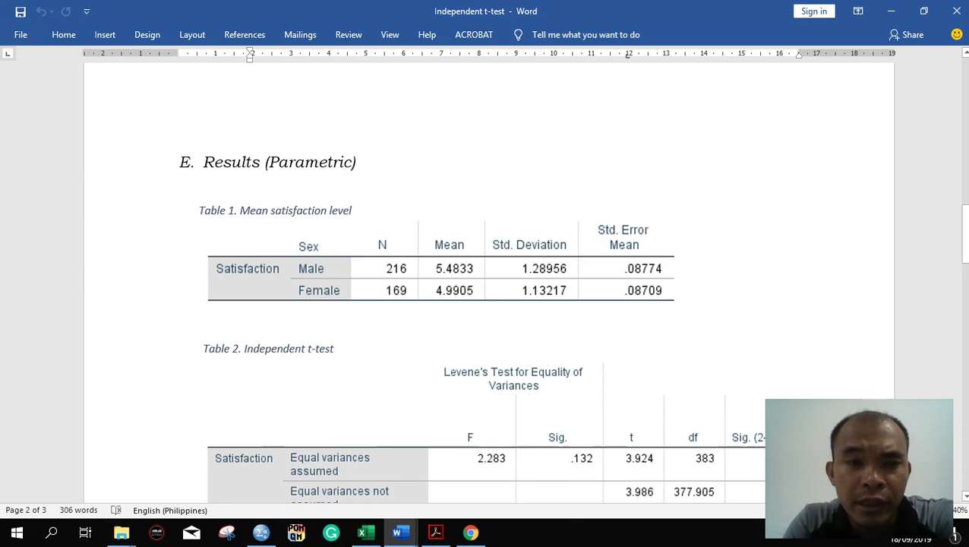
scroll(486, 281, "down", 8)
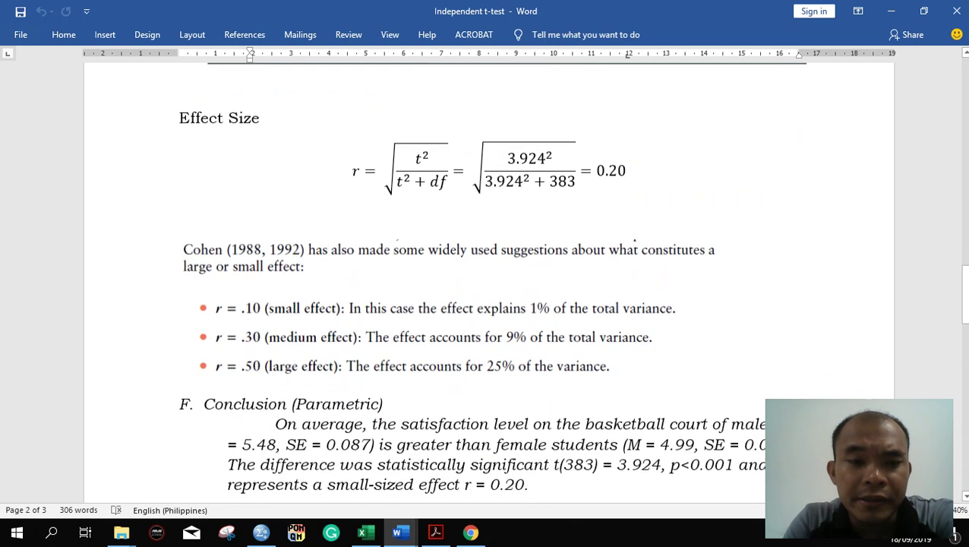
scroll(486, 281, "up", 10)
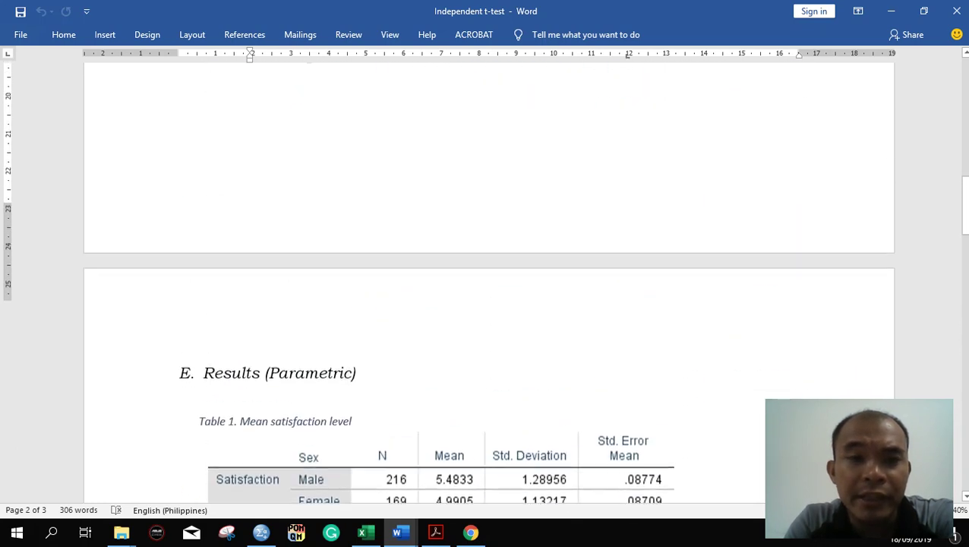
scroll(486, 281, "up", 3)
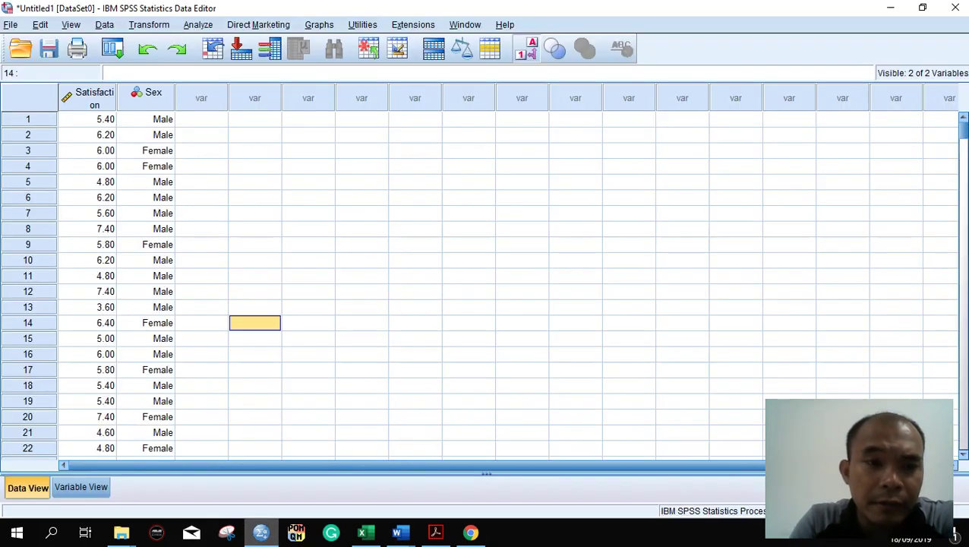
Switch to the SPSS Data Editor, open the Explore analysis and reset it to its default settings
left_click(261, 532)
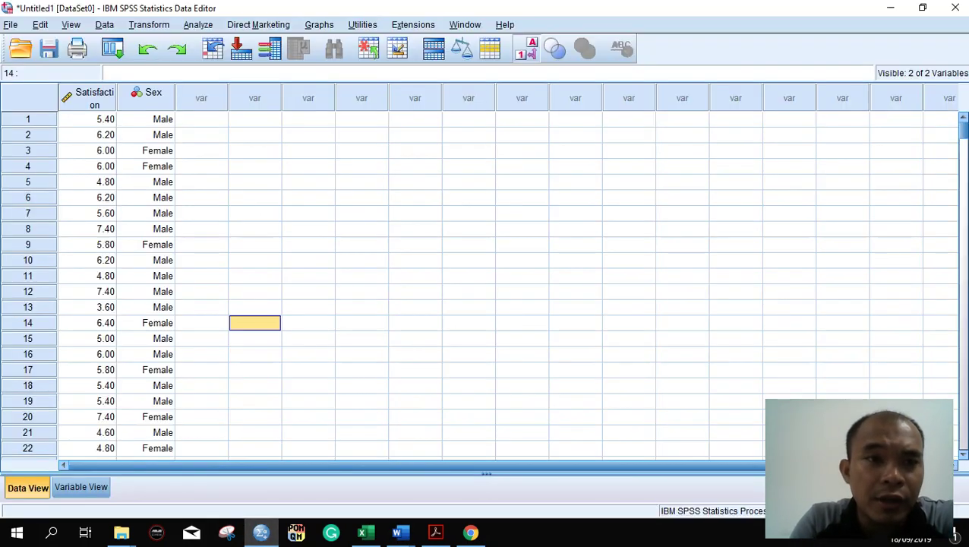
left_click(197, 24)
mouse_move(242, 109)
mouse_move(240, 59)
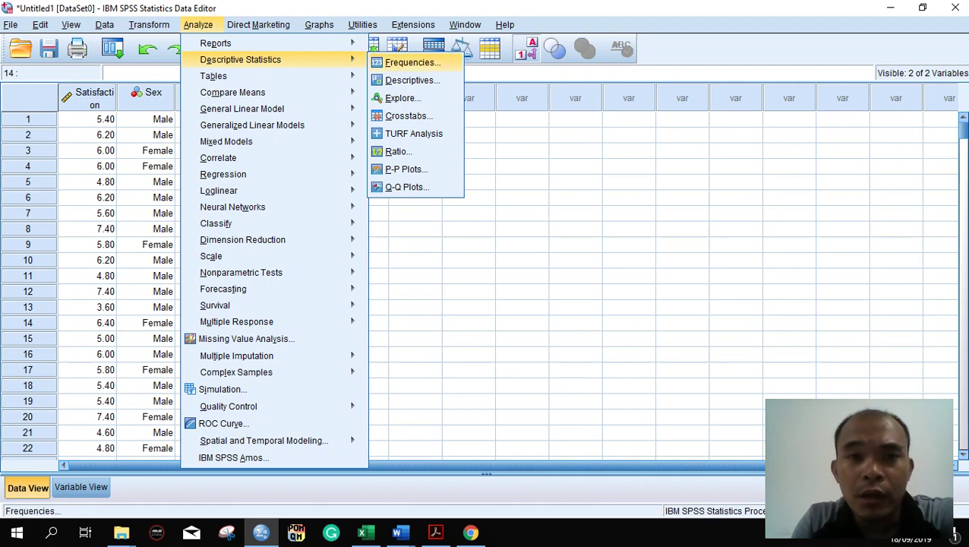
left_click(402, 98)
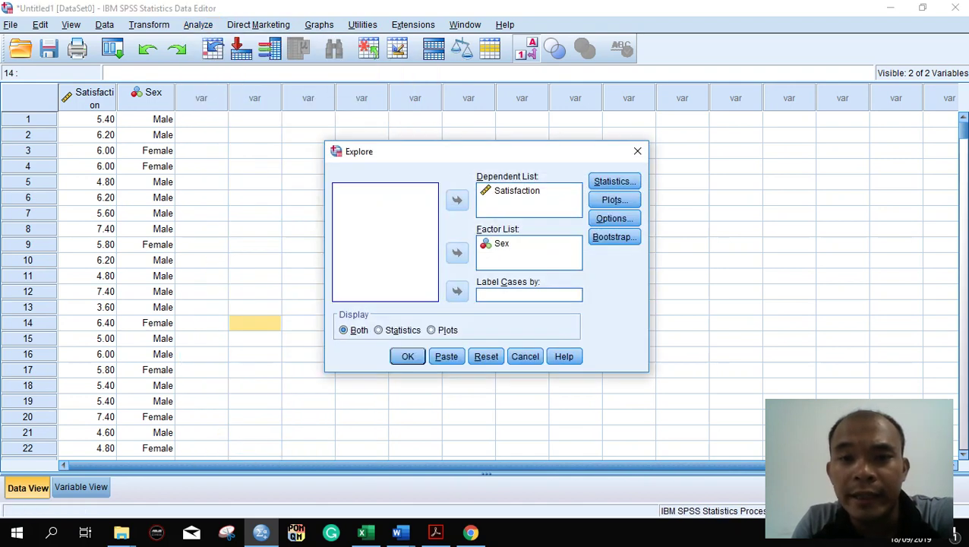
left_click(486, 356)
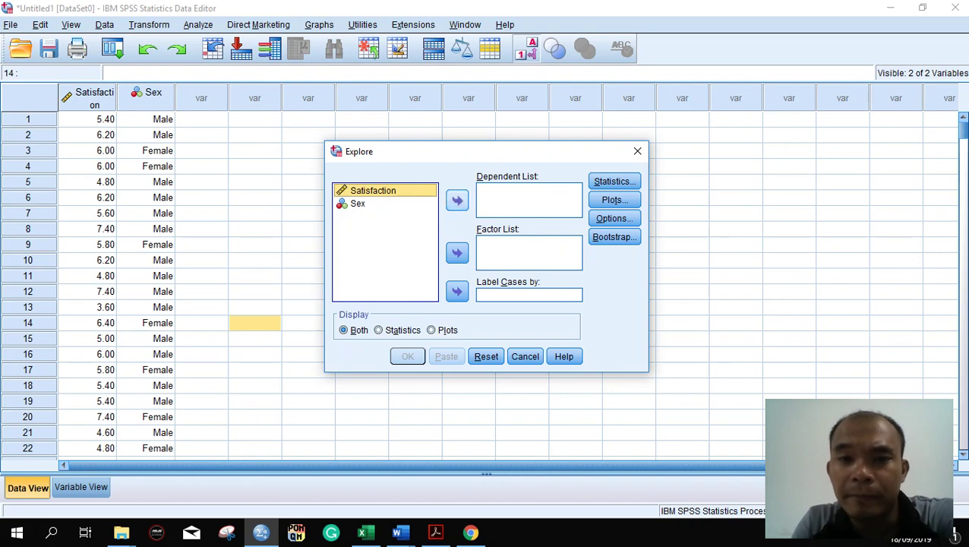
Assign Satisfaction as the dependent variable and Sex as the factor, keeping Descriptives with a 95% confidence interval for the mean
left_click(456, 200)
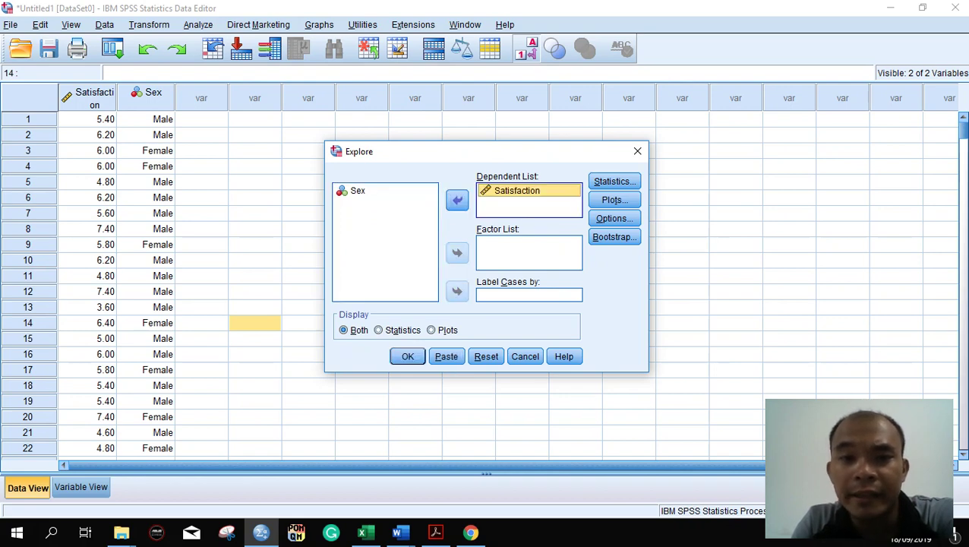
left_click(385, 191)
left_click(457, 252)
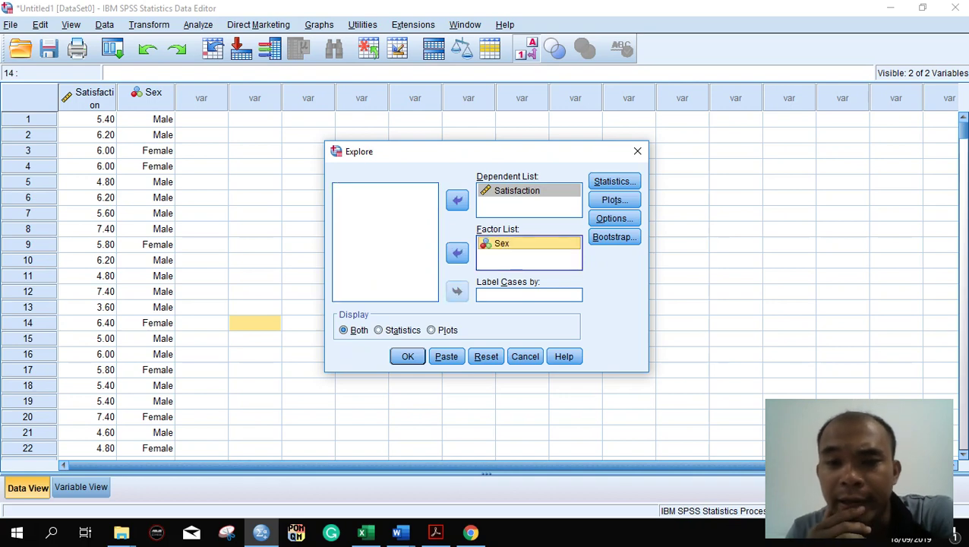
left_click(615, 181)
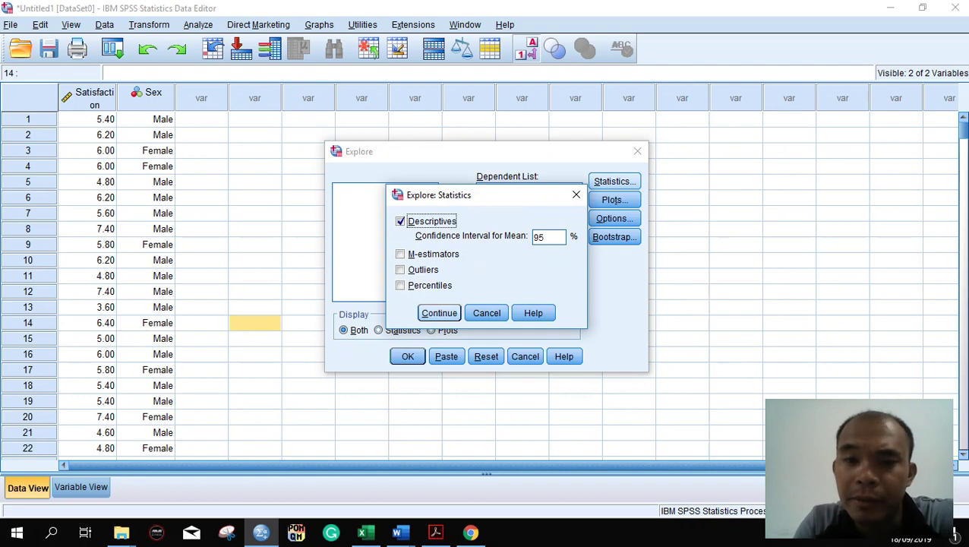
left_click(439, 313)
Run Explore with a histogram instead of stem-and-leaf, normality plots with tests, and the Levene test set to Untransformed
left_click(615, 199)
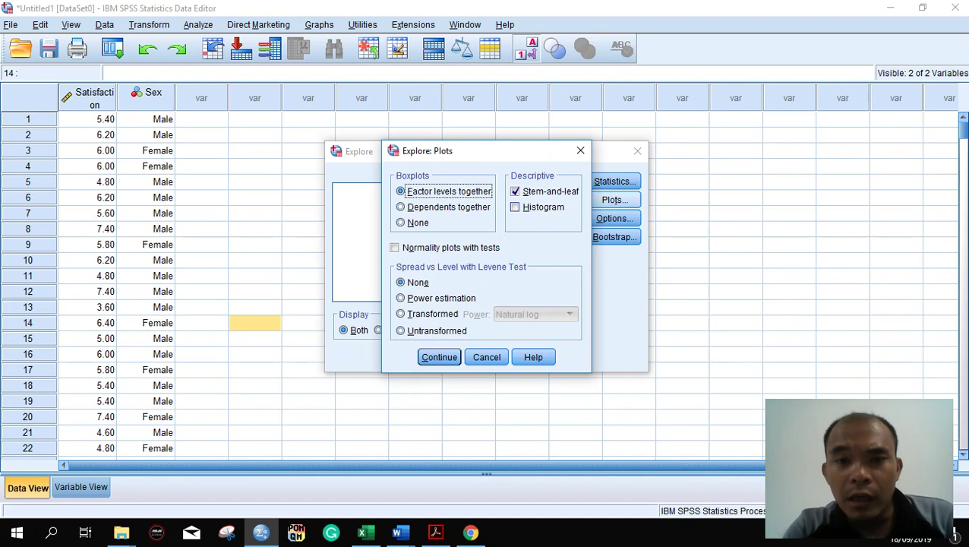
left_click(515, 192)
left_click(515, 206)
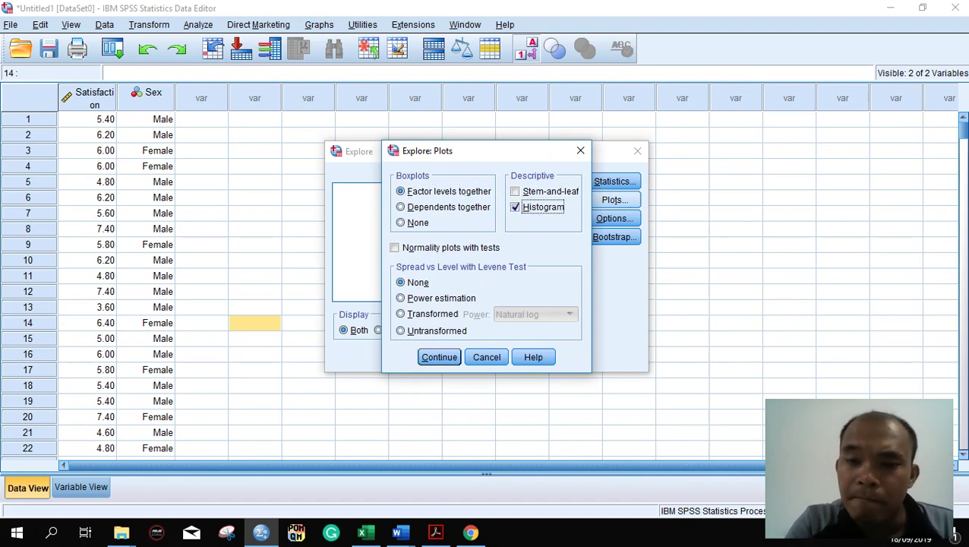
left_click(394, 248)
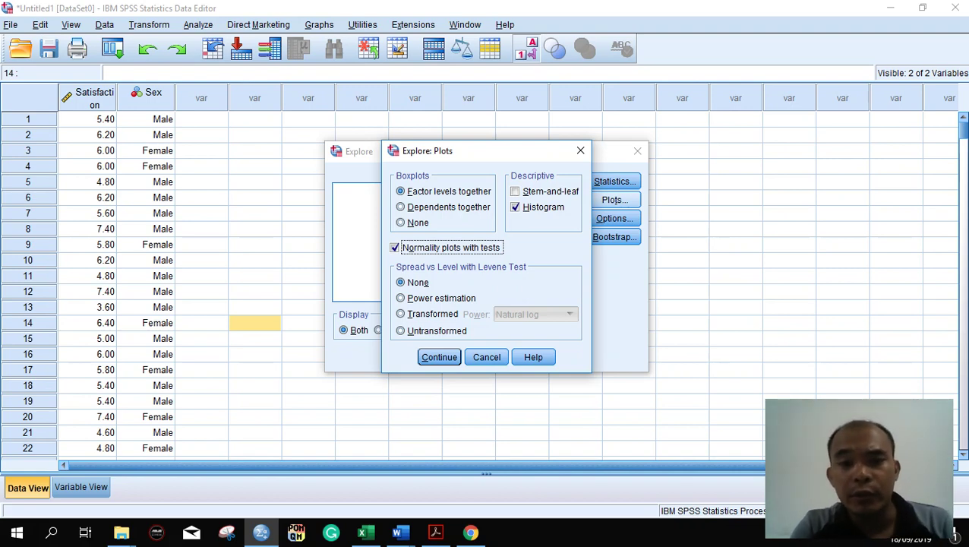
left_click(400, 330)
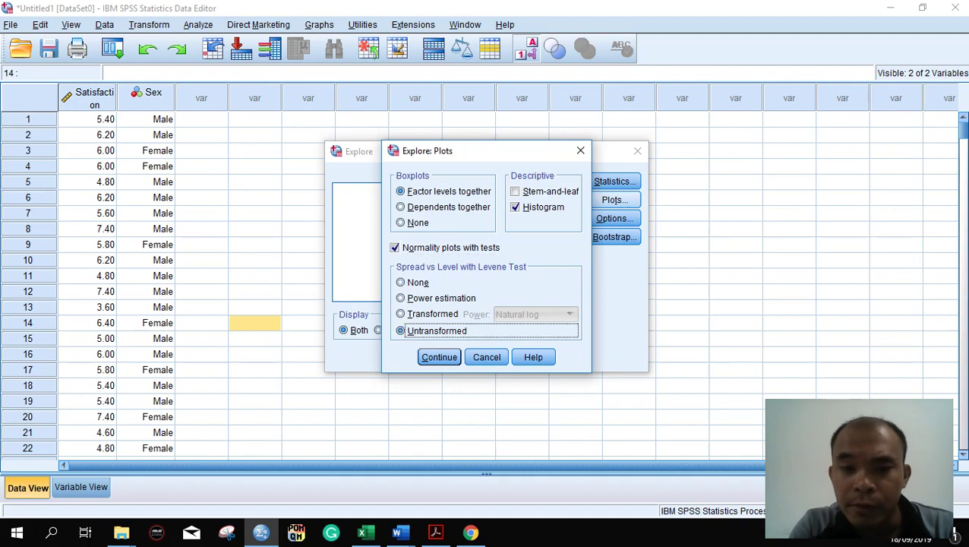
left_click(439, 357)
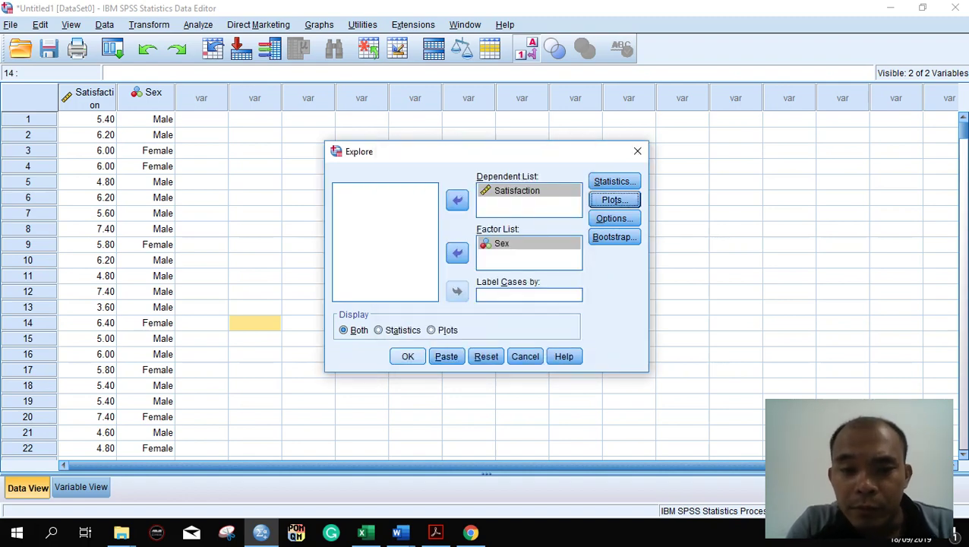
left_click(408, 356)
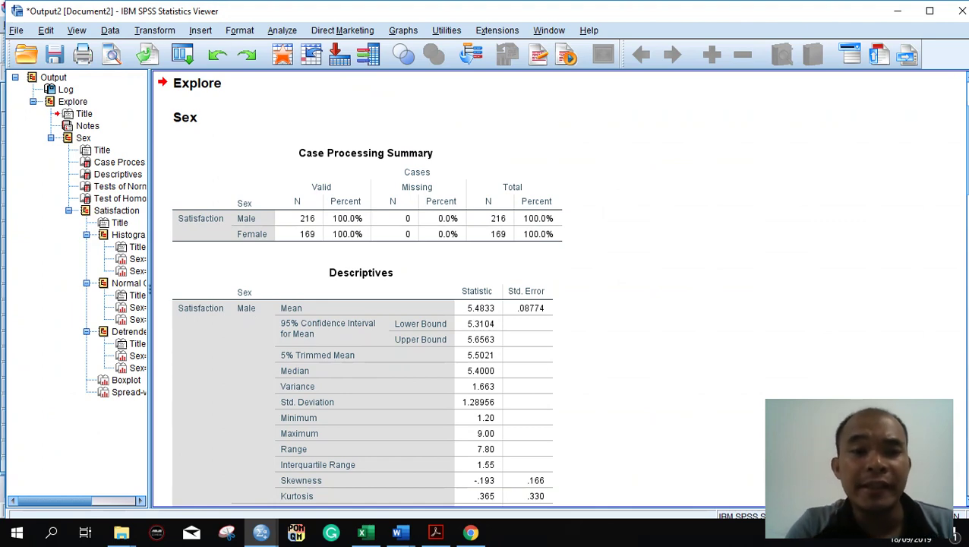
Find the normality and homogeneity tests in the output and consult the significance rules in the Word Guidelines document
scroll(486, 289, "down", 15)
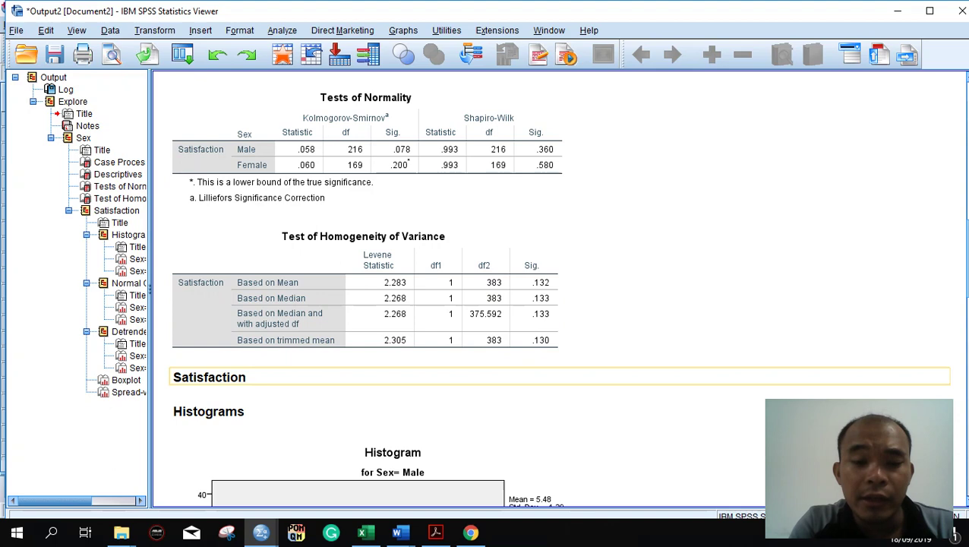
mouse_move(396, 533)
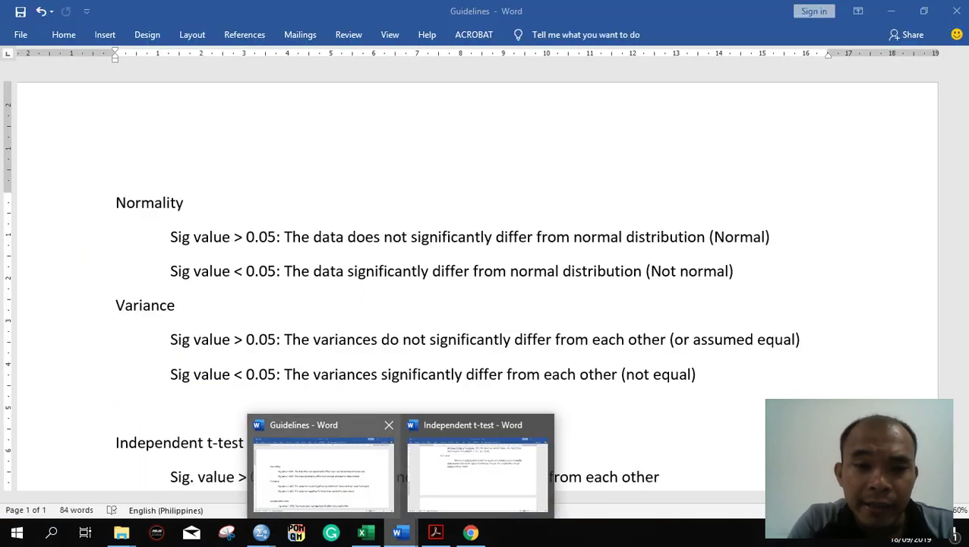
left_click(323, 467)
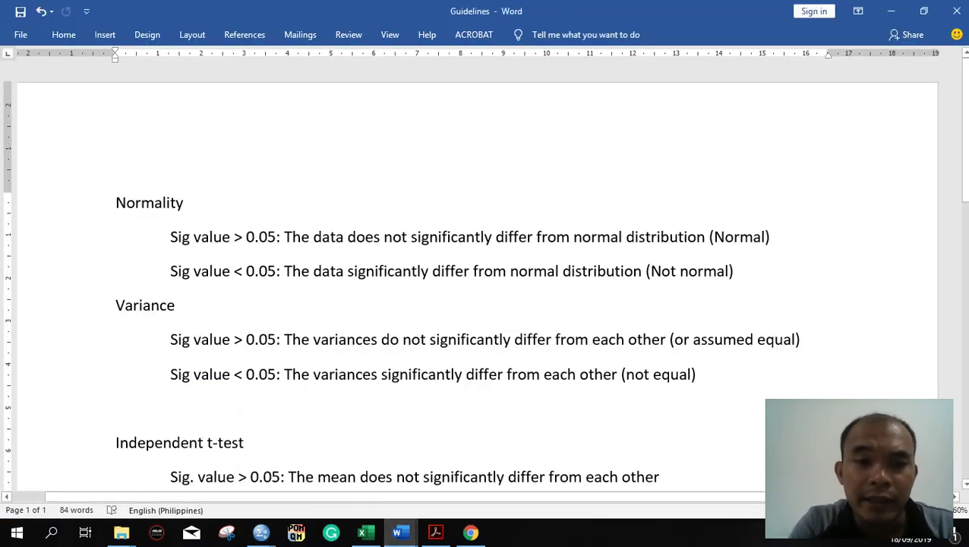
left_click(891, 11)
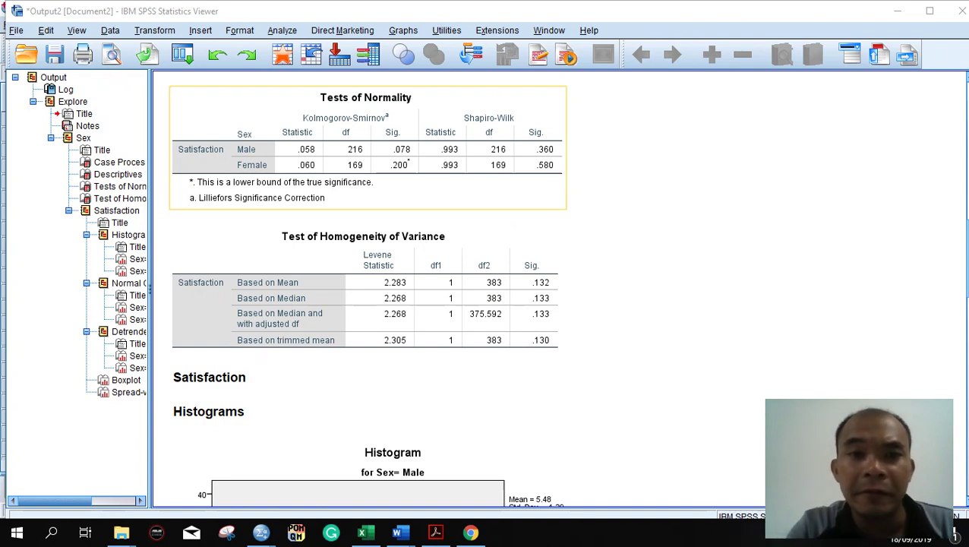
Examine the significance values in the Tests of Normality and Test of Homogeneity of Variance tables of the SPSS output
left_click(364, 304)
scroll(364, 303, "down", 1)
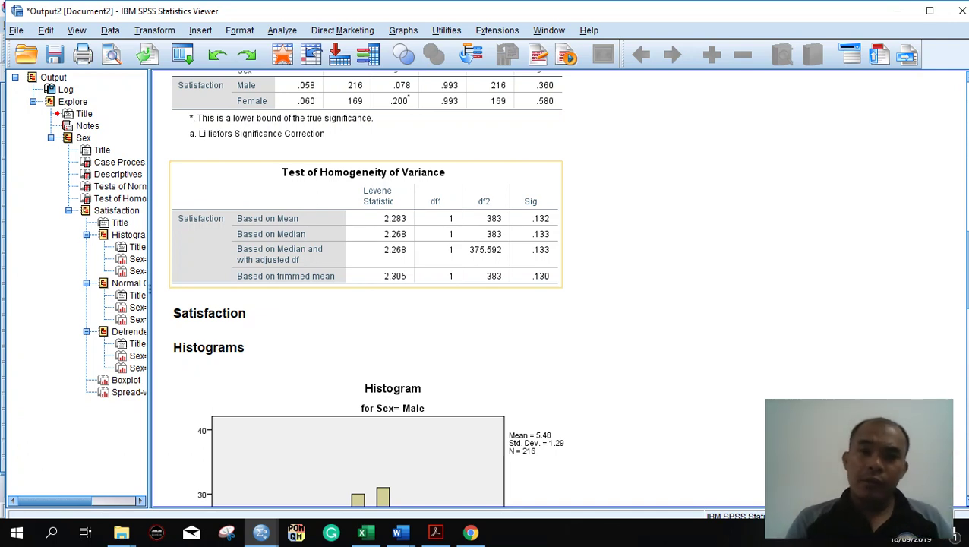
left_click(365, 107)
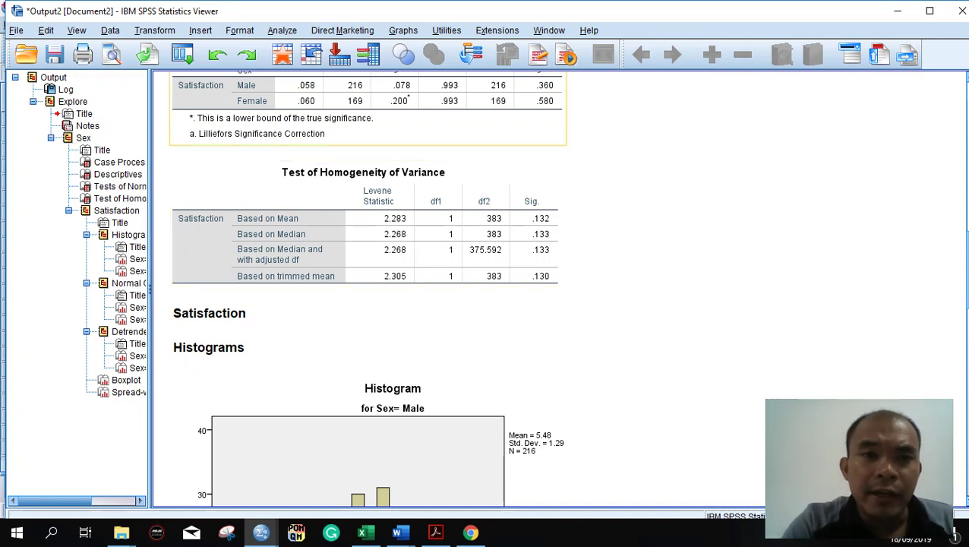
scroll(430, 196, "up", 2)
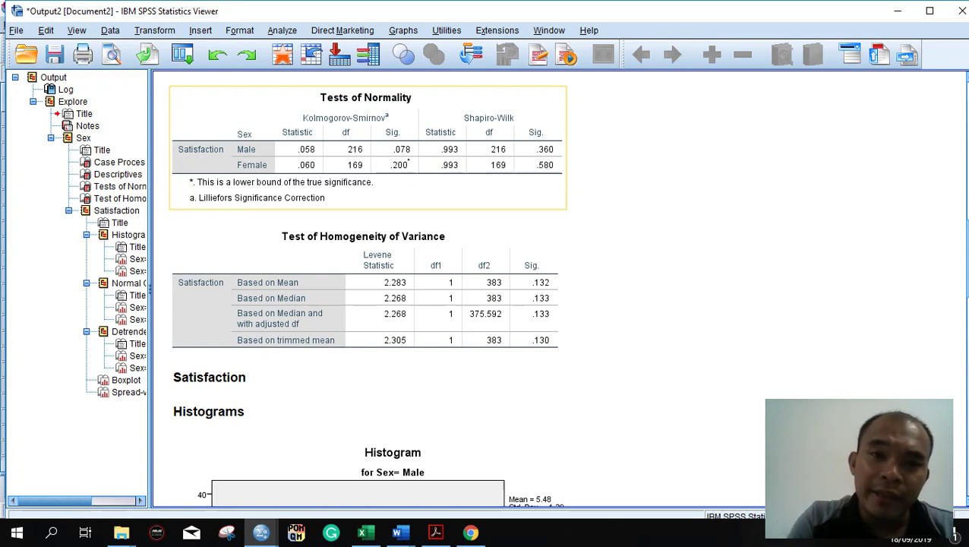
left_click(365, 236)
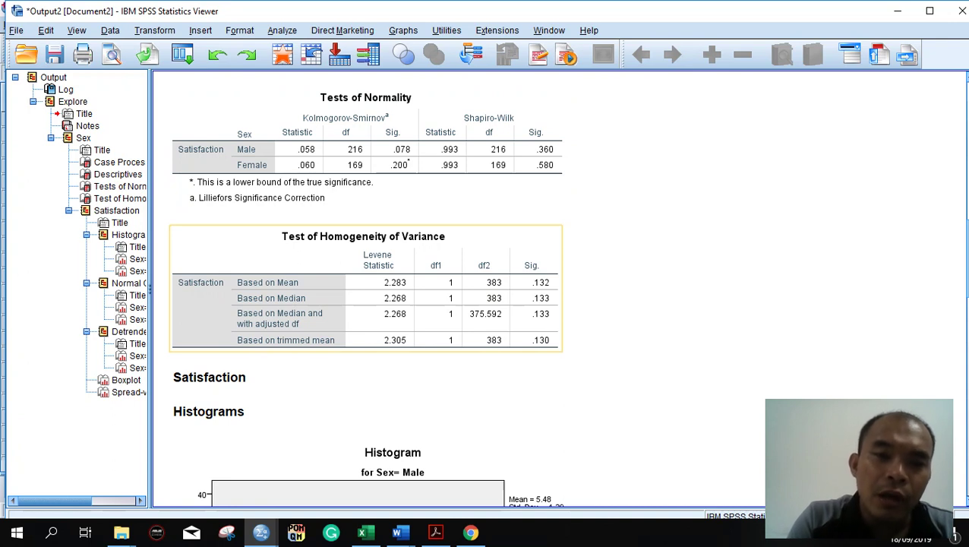
key("Up")
key("Down")
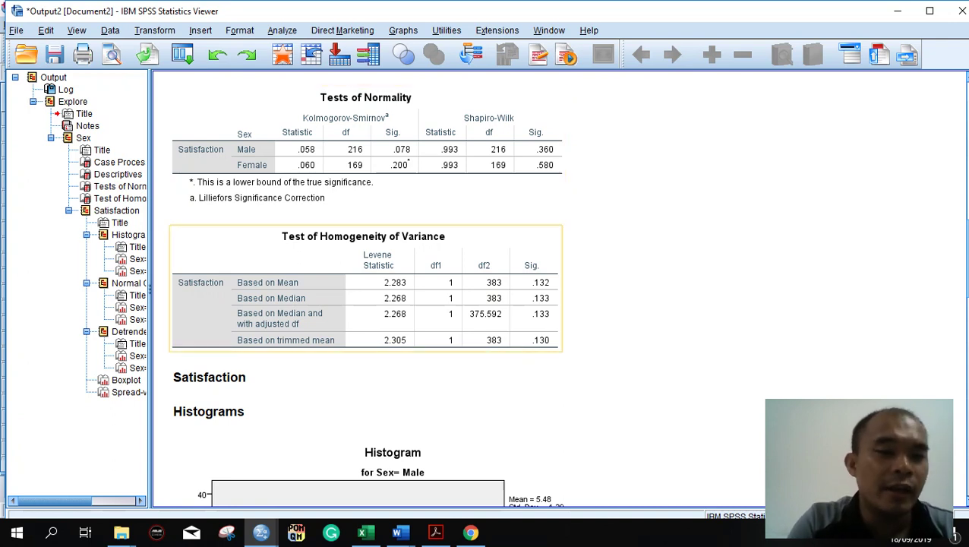
key("Up")
key("Down")
key("Up")
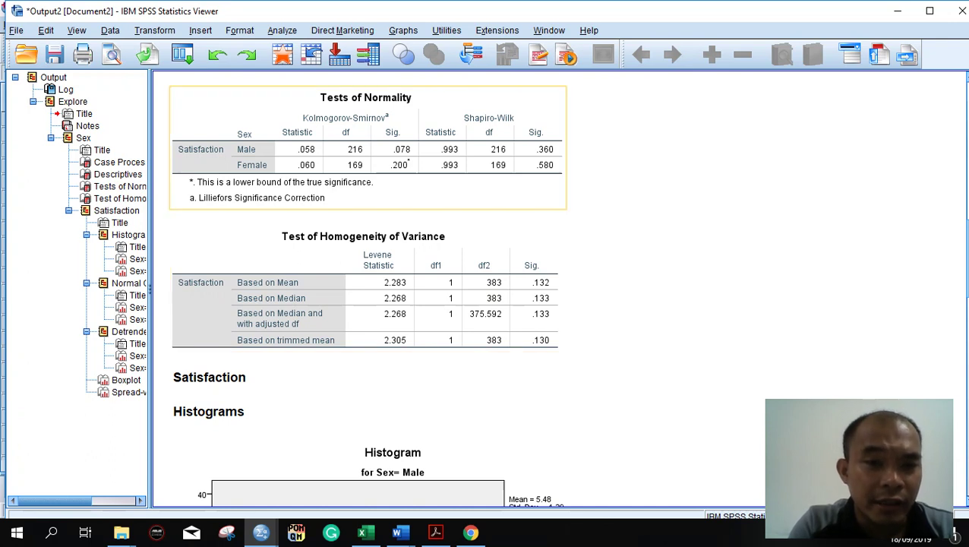
key("Down")
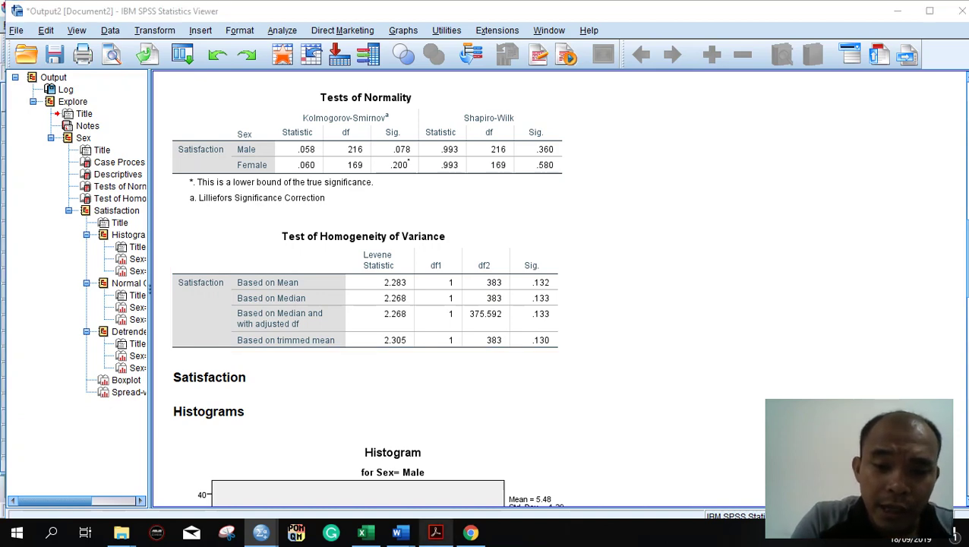
Switch to Statistical Framework.pdf in Adobe Acrobat and examine the decision chart for choosing the statistical test
key("alt+Tab")
scroll(486, 304, "up", 2)
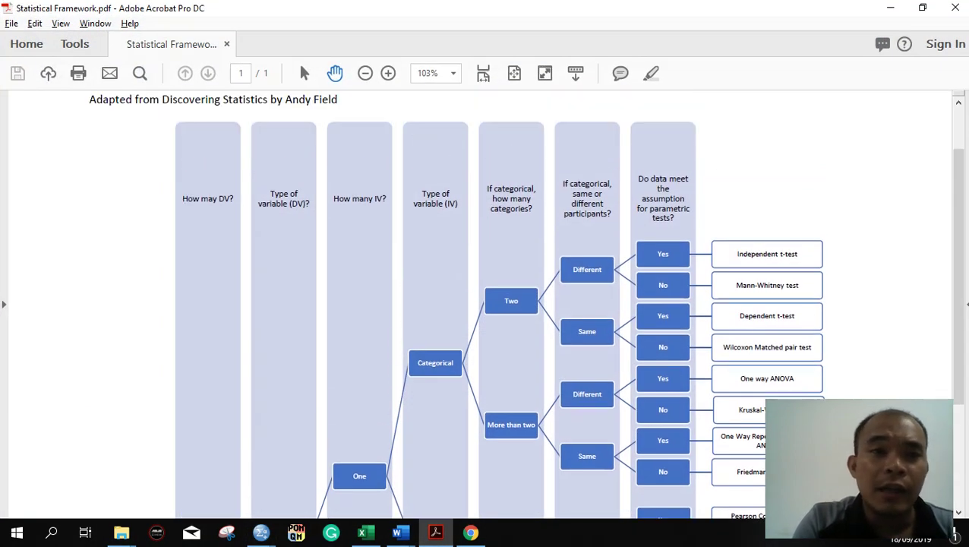
scroll(486, 304, "down", 1)
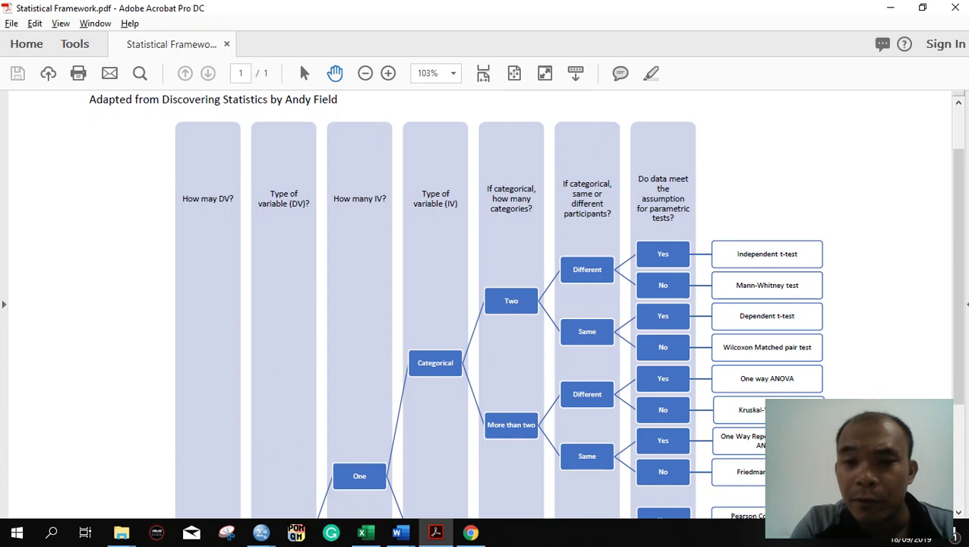
Return from the PDF decision chart to the SPSS data and open the legacy nonparametric 2 Independent Samples test
scroll(486, 304, "down", 1)
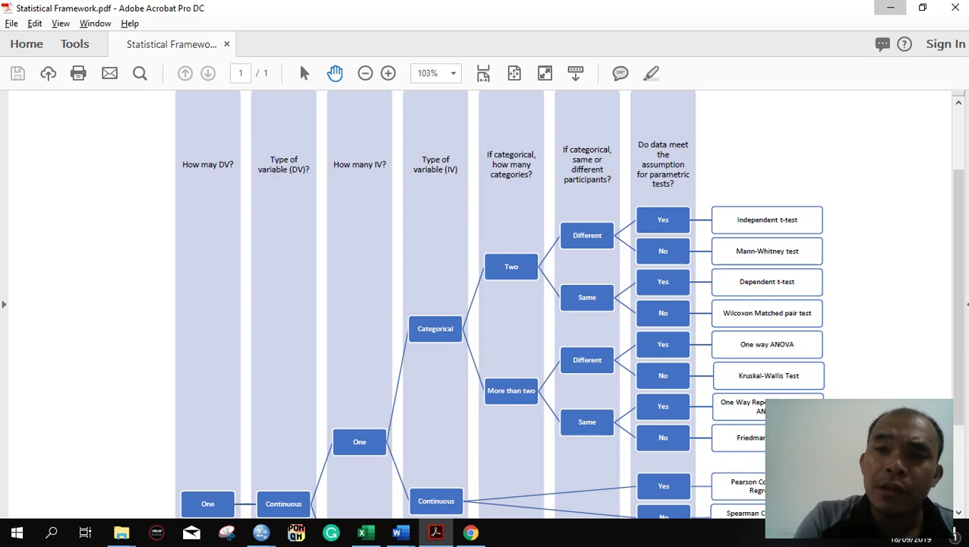
left_click(890, 8)
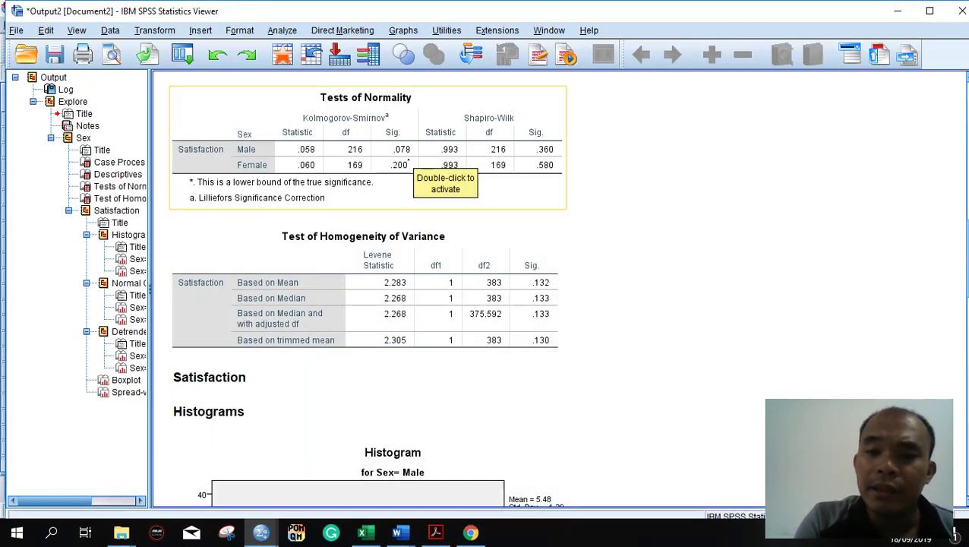
key("alt+Tab")
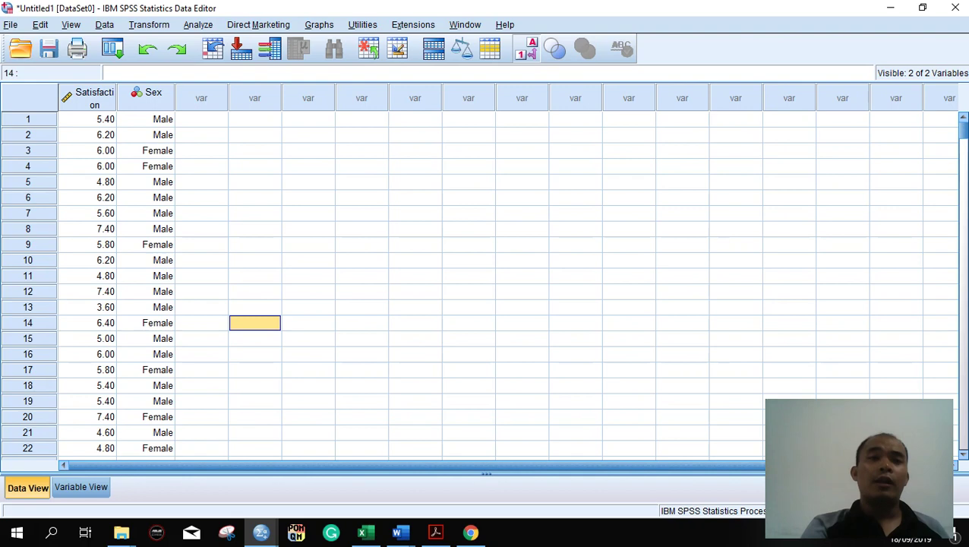
left_click(198, 25)
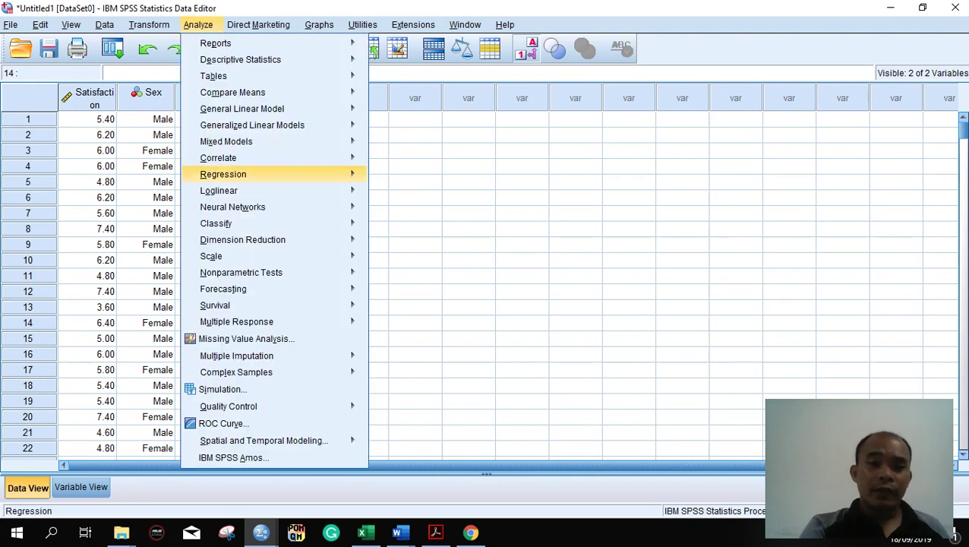
mouse_move(241, 272)
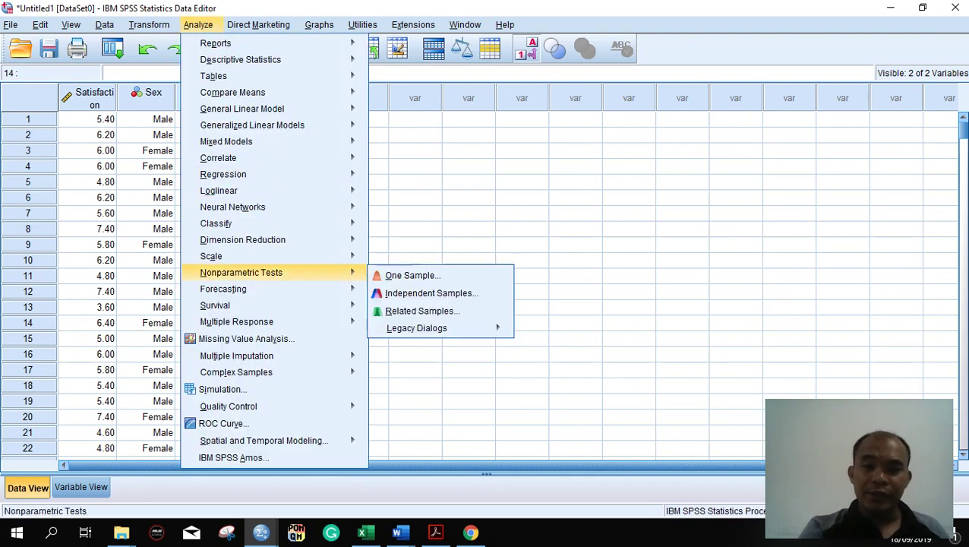
mouse_move(416, 327)
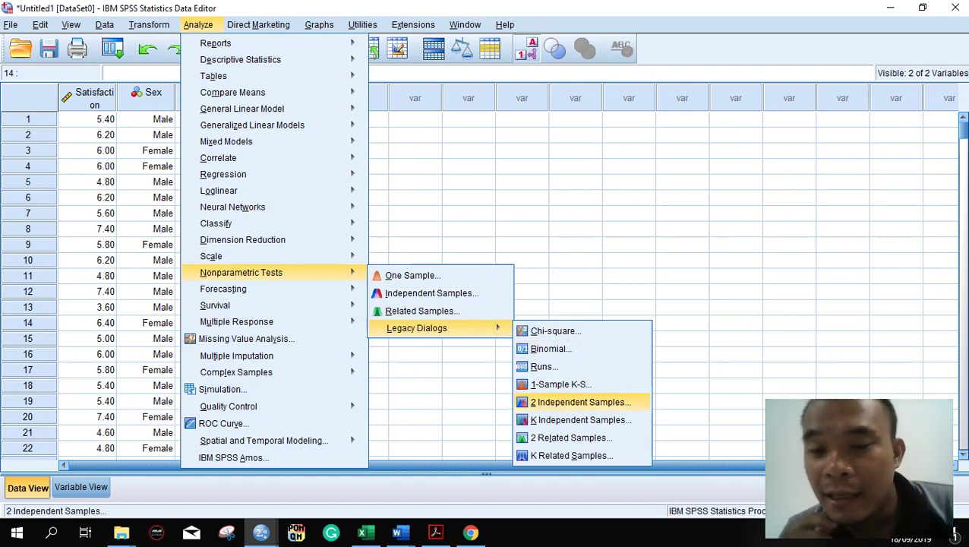
left_click(580, 402)
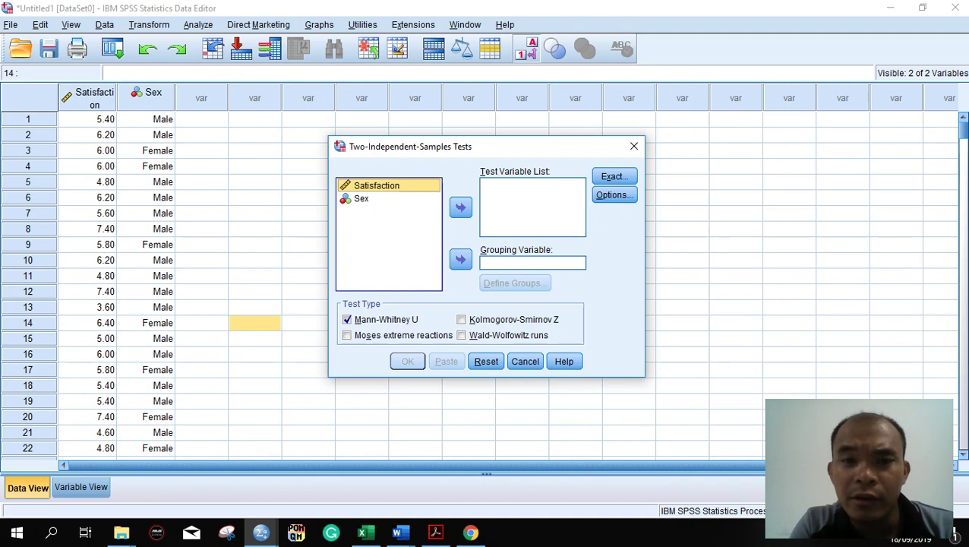
Set Satisfaction as the test variable and Sex as the grouping variable, defining Group 1 as 1 and Group 2 as 2
left_click(461, 207)
left_click(388, 186)
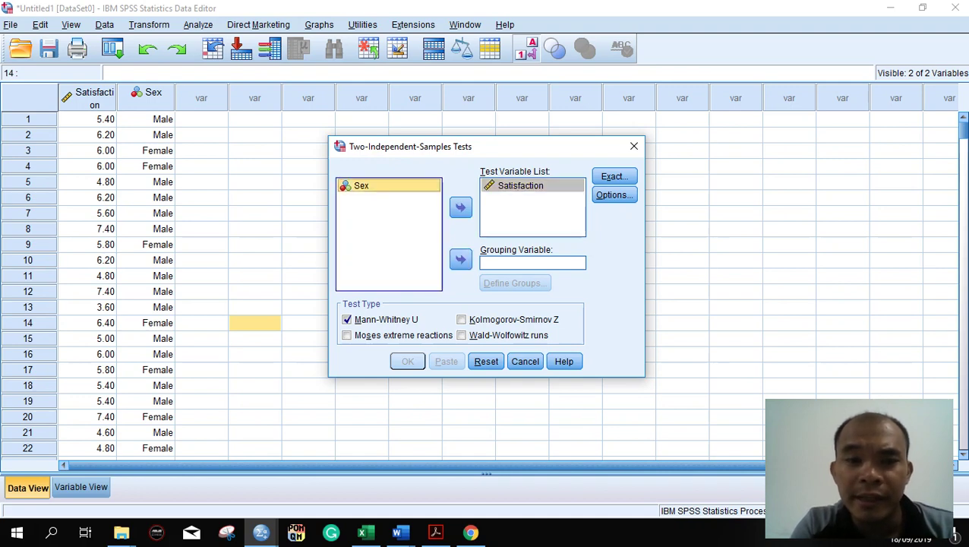
left_click(461, 259)
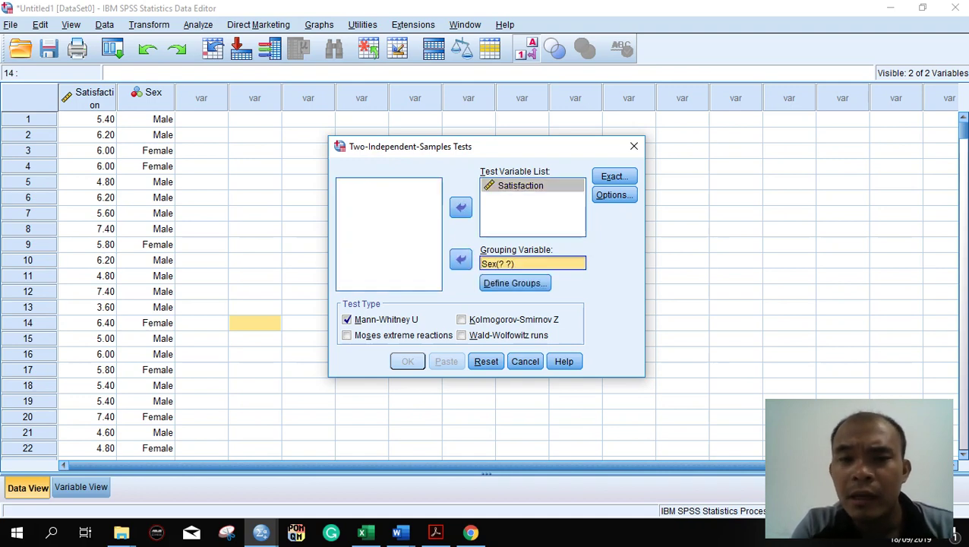
left_click(515, 283)
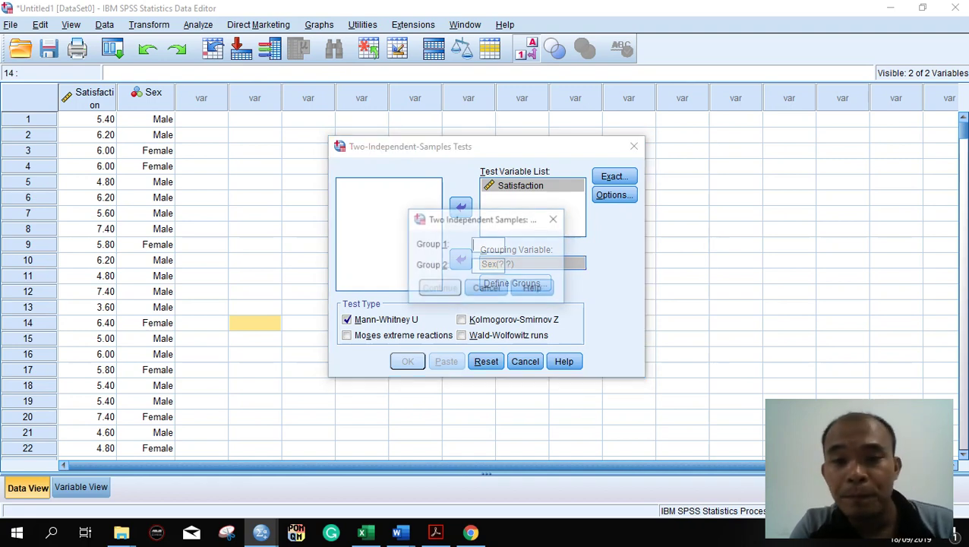
type("1")
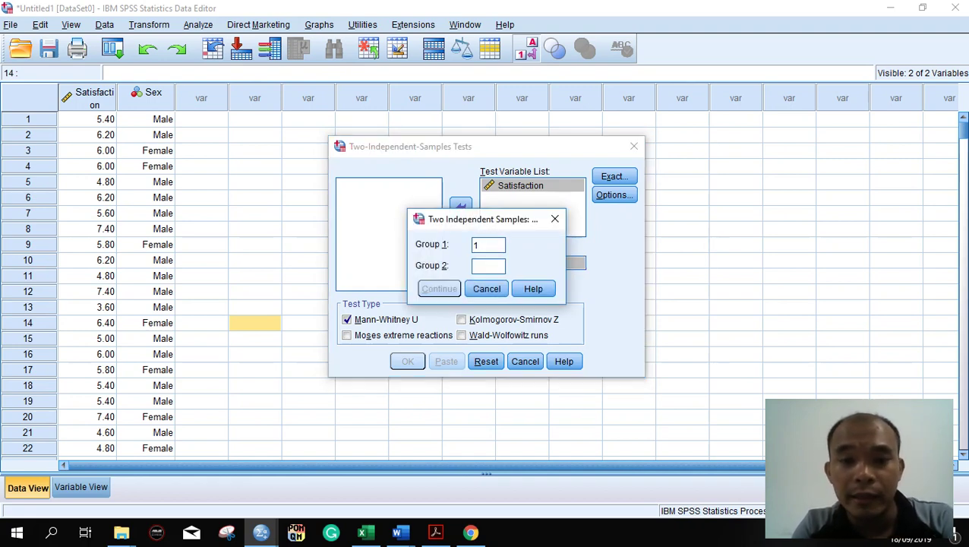
key("Tab")
type("2")
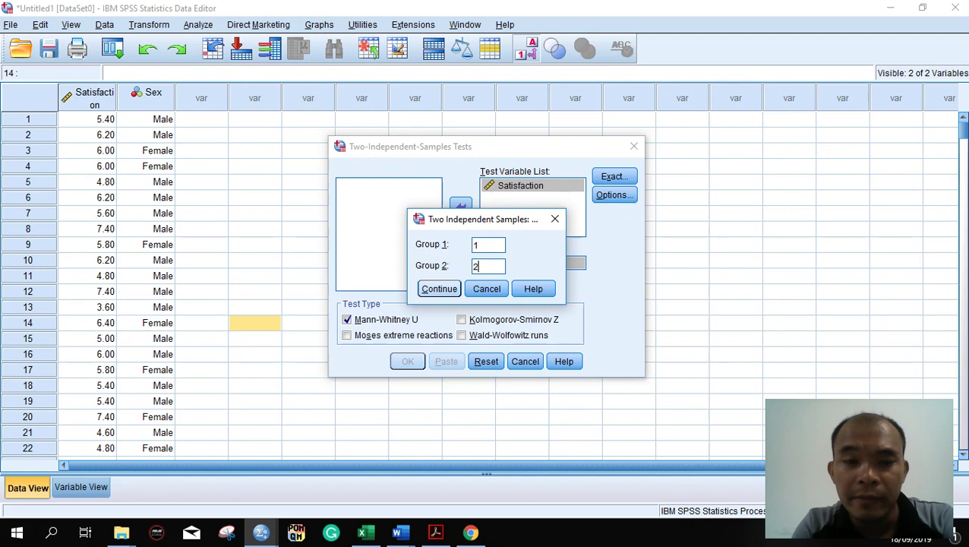
key("Return")
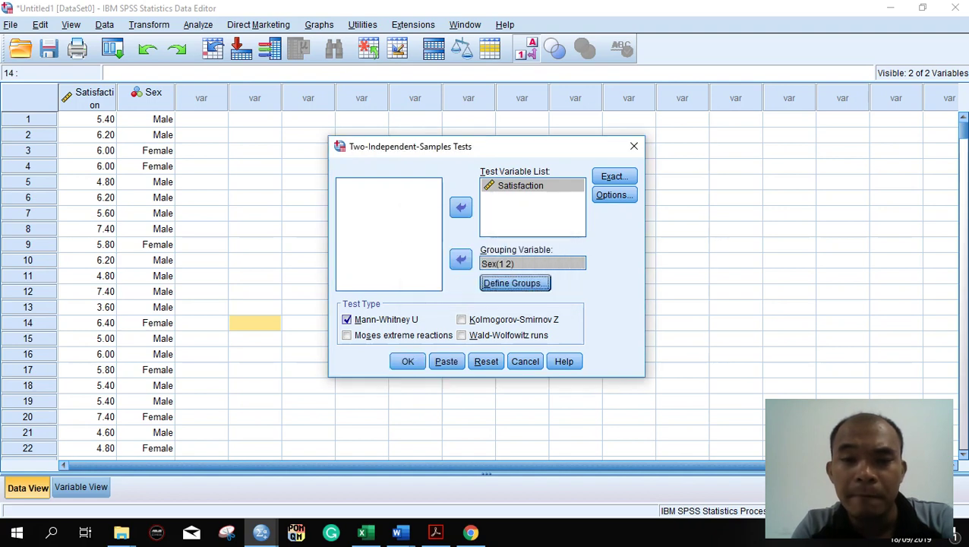
Set the exact test method to Monte Carlo with 99% confidence and 10000 samples, and run the Mann-Whitney U test
left_click(613, 176)
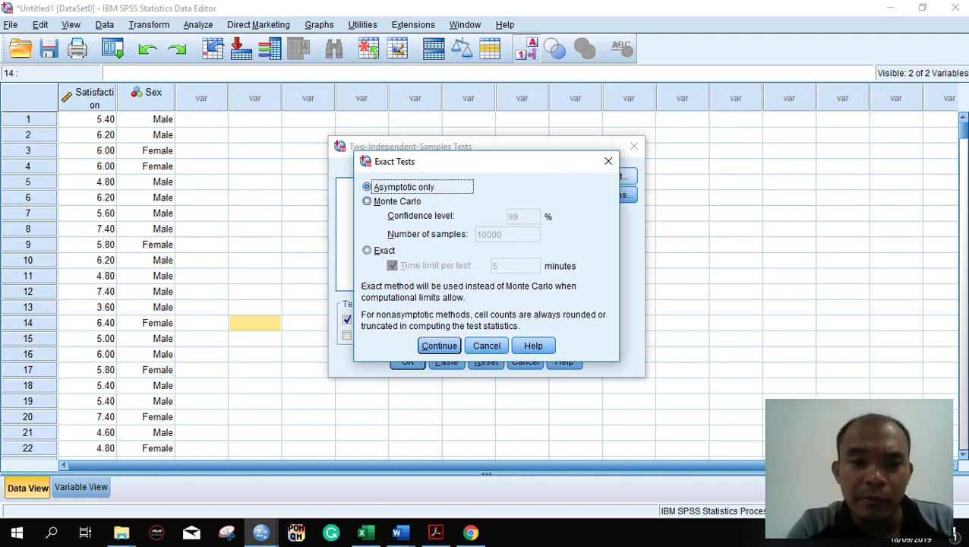
left_click(367, 200)
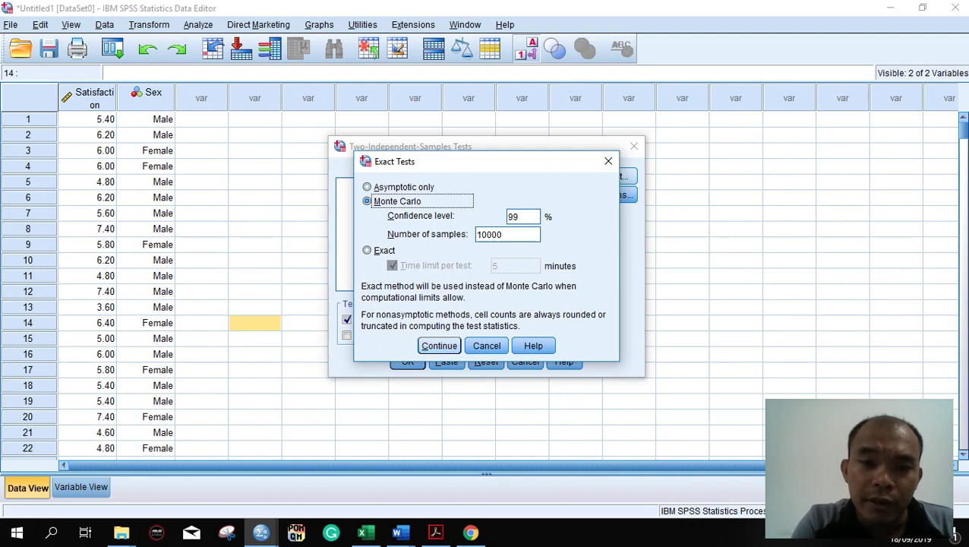
left_click(438, 345)
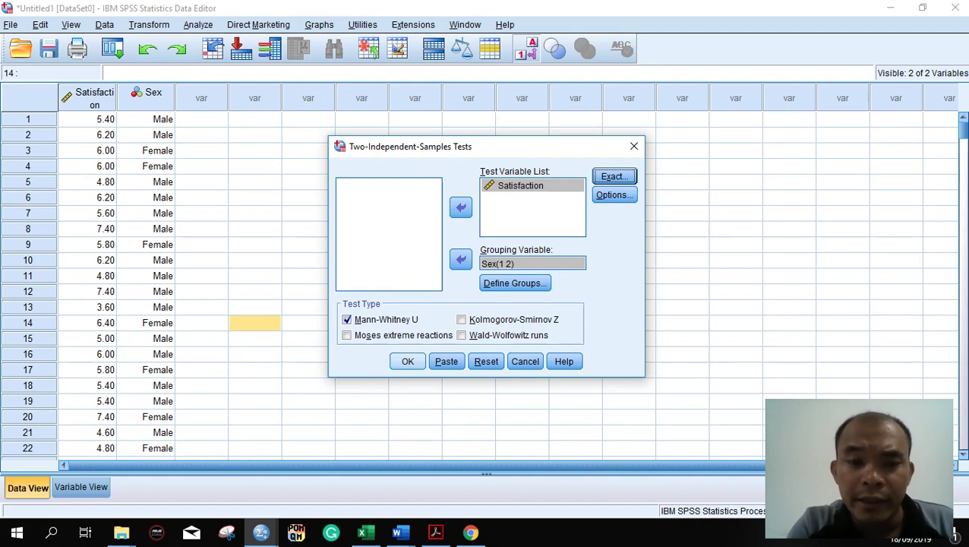
left_click(407, 361)
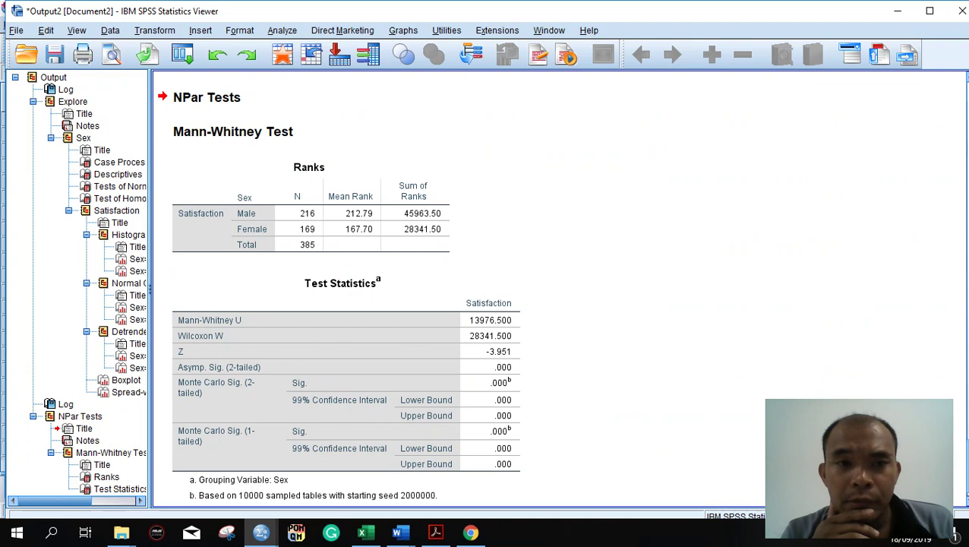
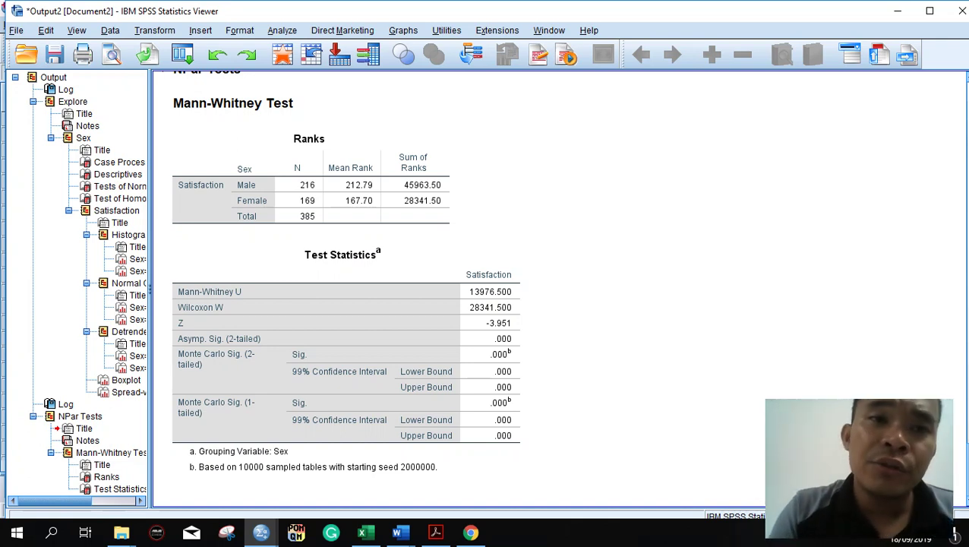
Start a custom table with Sex in the rows and Satisfaction in the columns
left_click(282, 30)
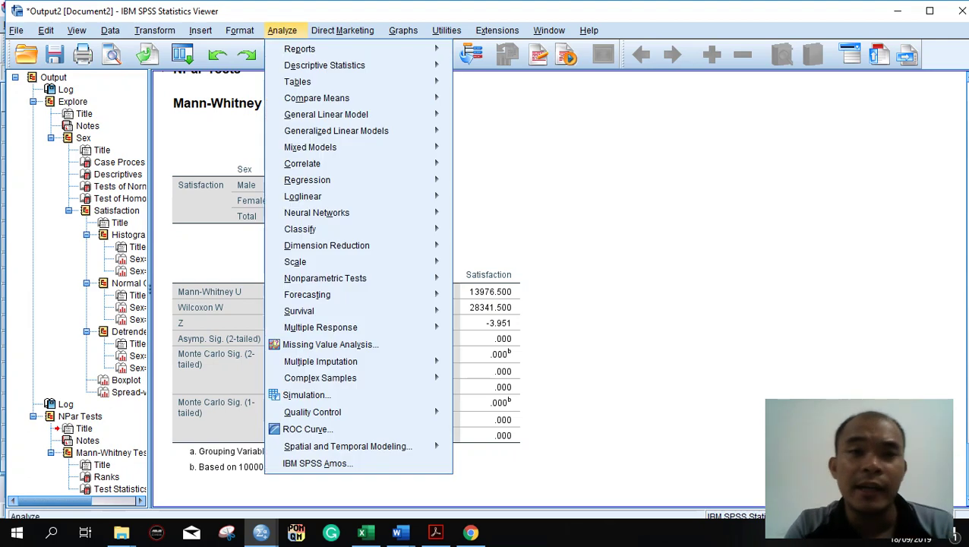
mouse_move(349, 81)
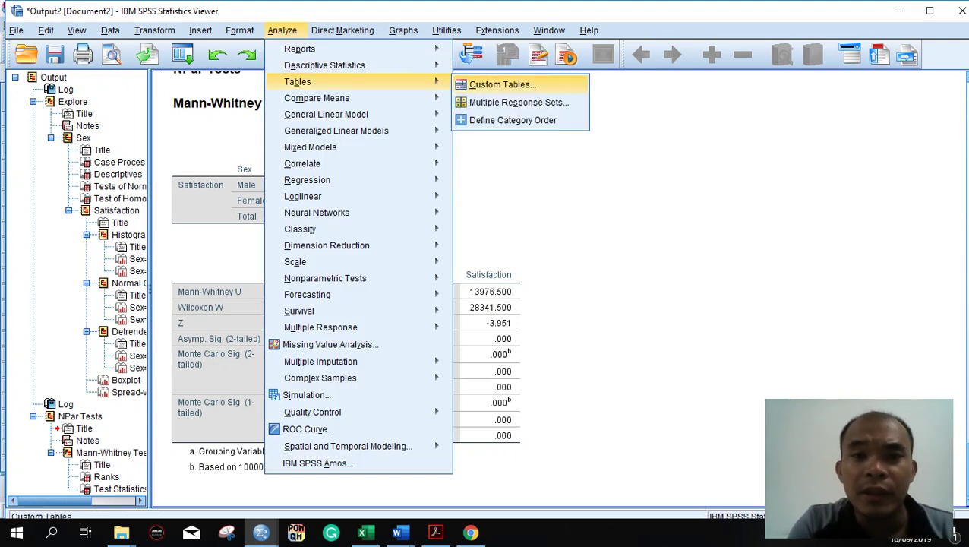
key("Return")
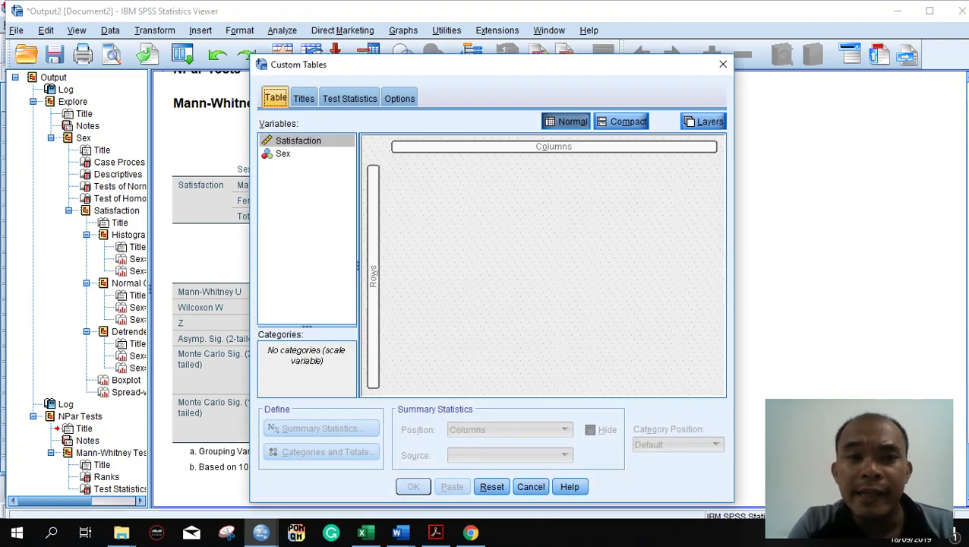
left_click_drag(283, 154, 374, 258)
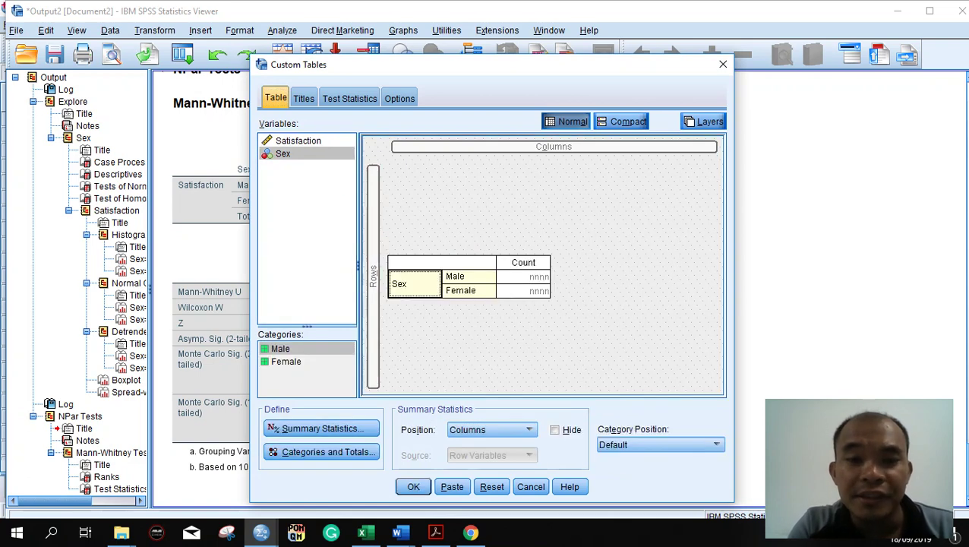
left_click_drag(298, 140, 524, 148)
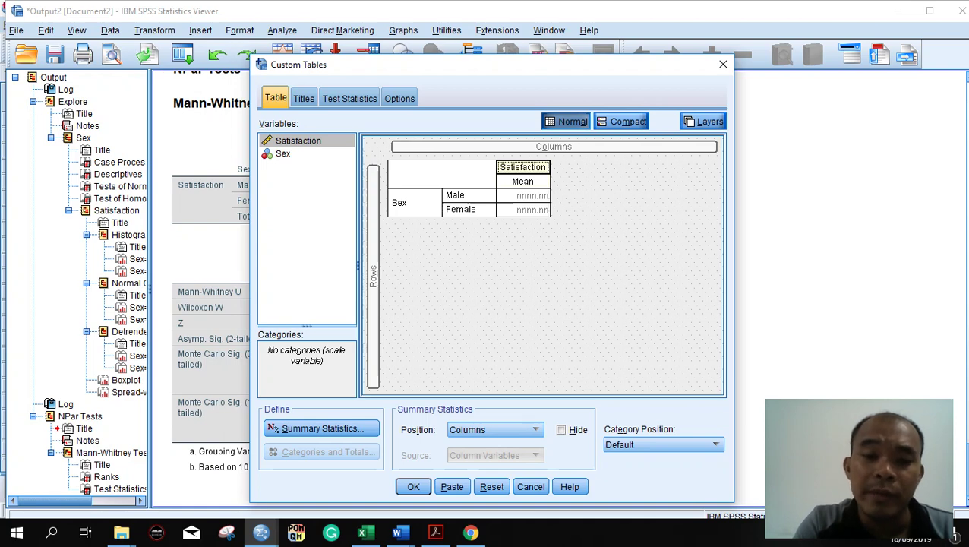
Replace the Mean with the Median as the summary statistic for Satisfaction and generate the custom table
left_click(322, 428)
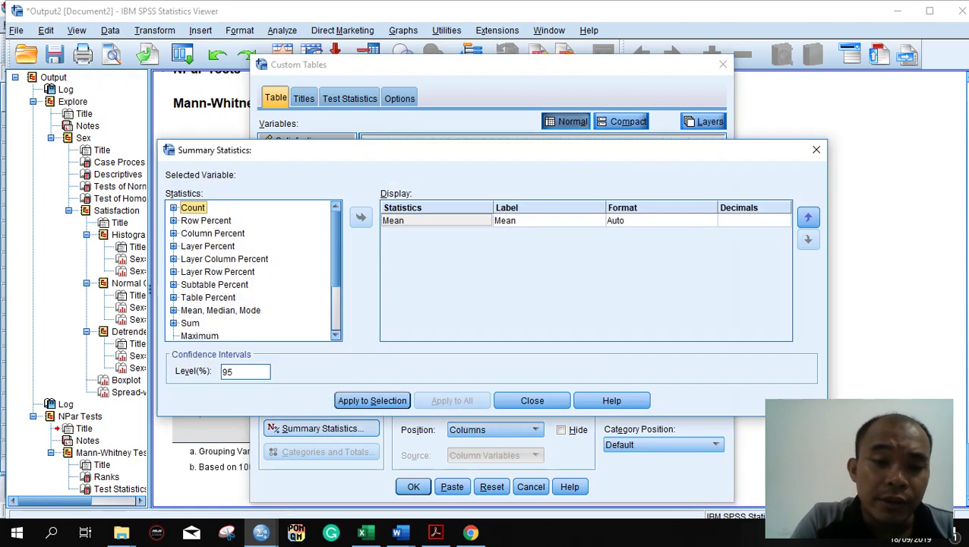
left_click(549, 220)
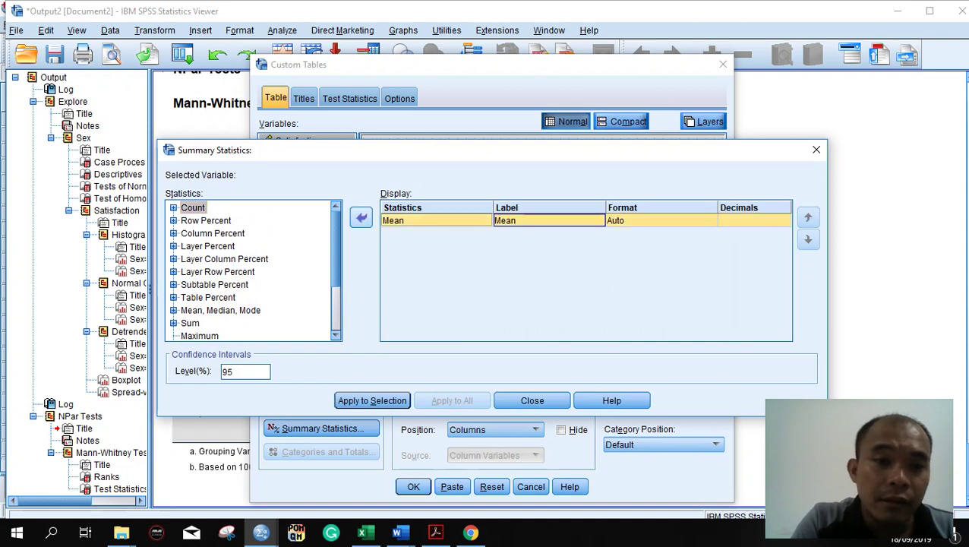
left_click(361, 217)
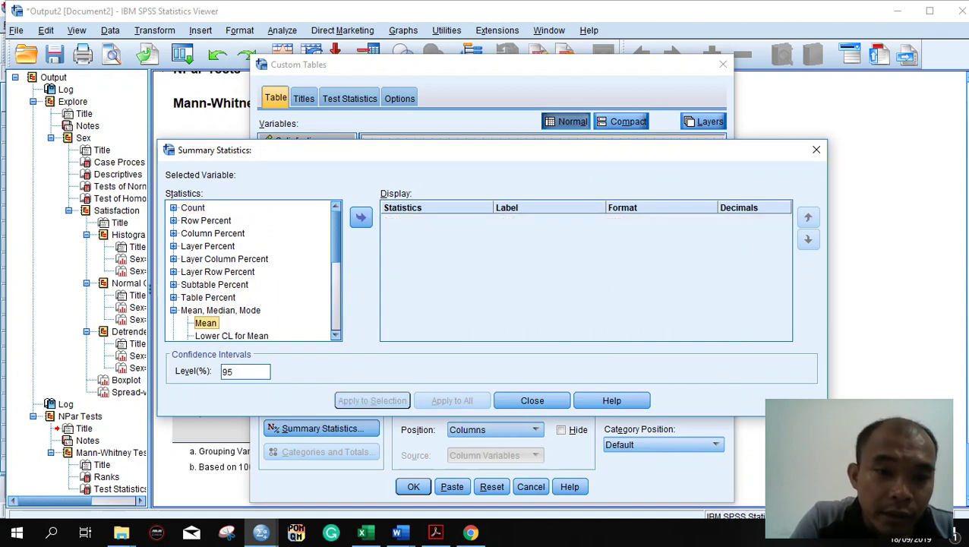
scroll(255, 270, "down", 3)
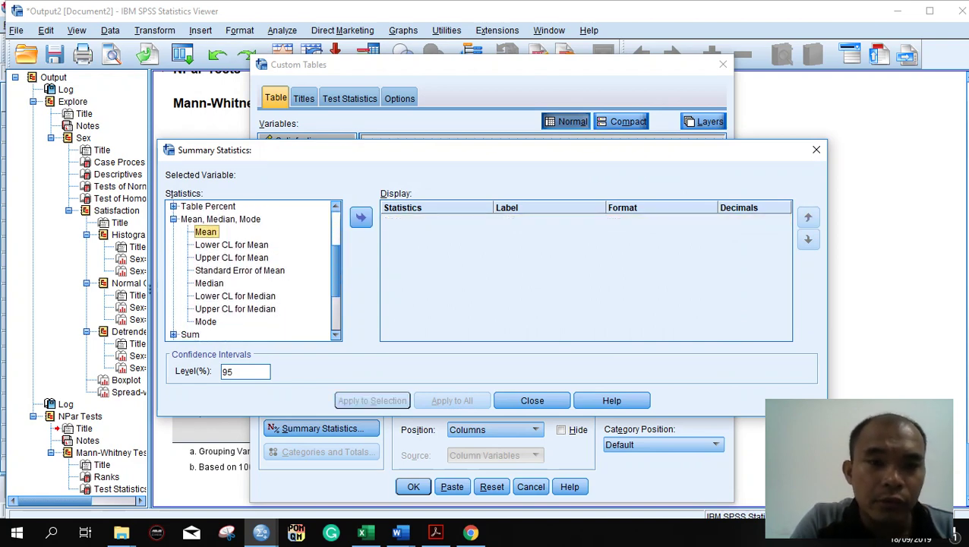
scroll(254, 270, "down", 1)
left_click(209, 240)
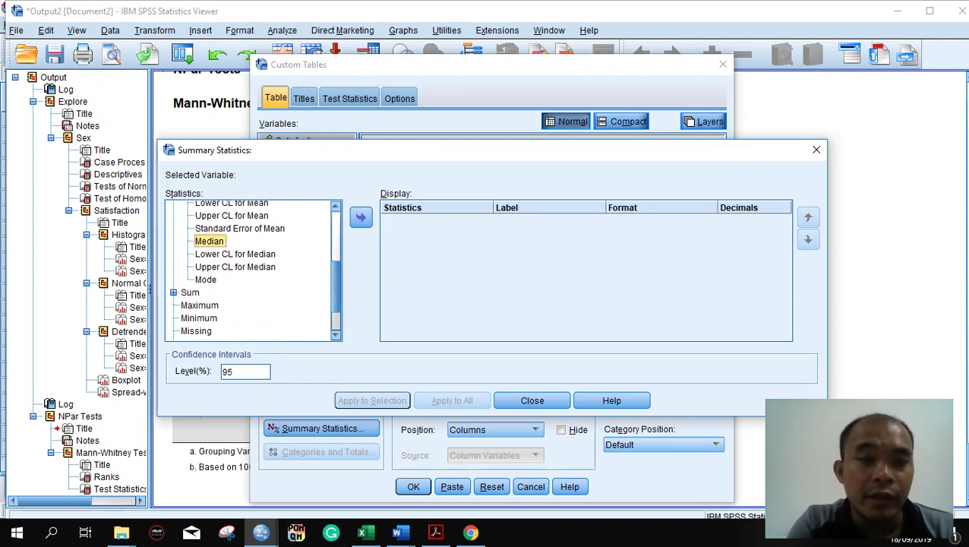
left_click_drag(209, 240, 426, 248)
left_click(361, 217)
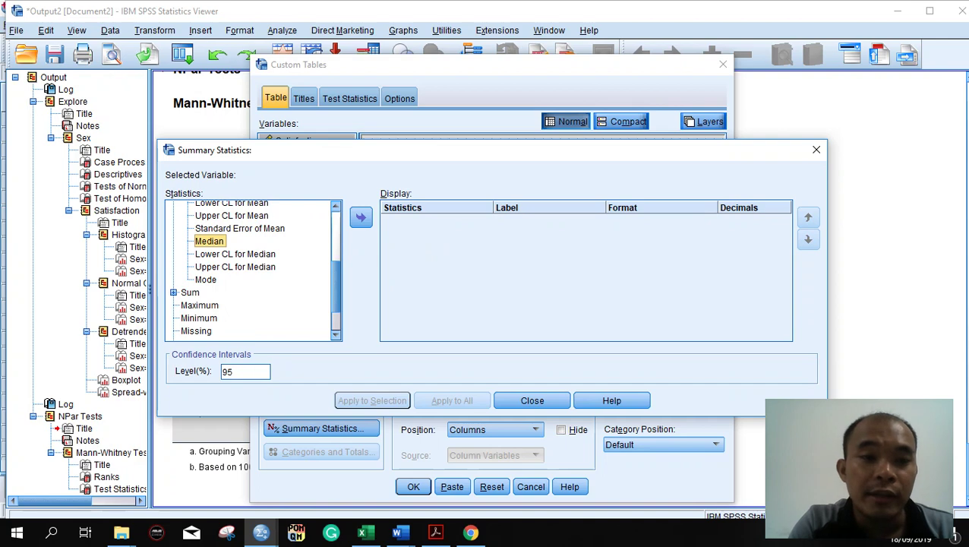
left_click(360, 217)
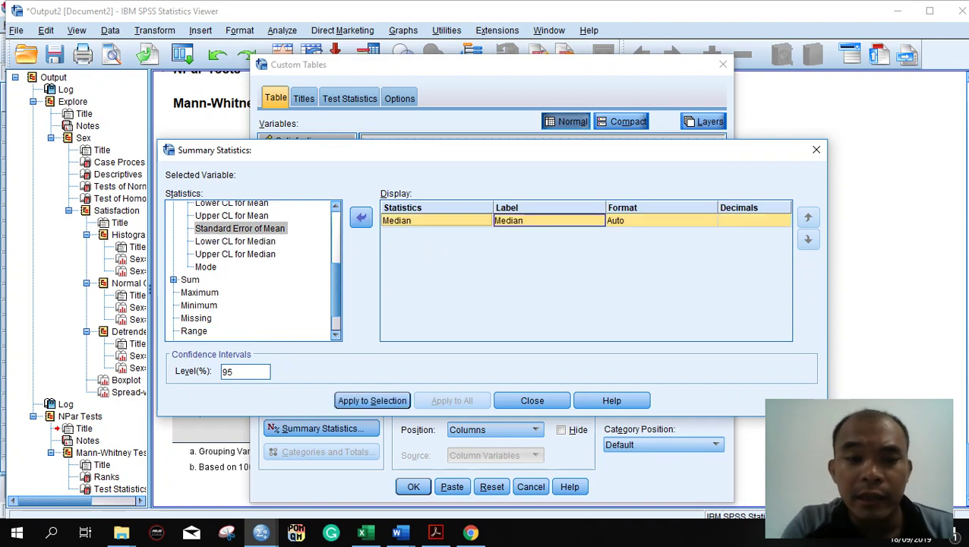
left_click(372, 400)
left_click(531, 400)
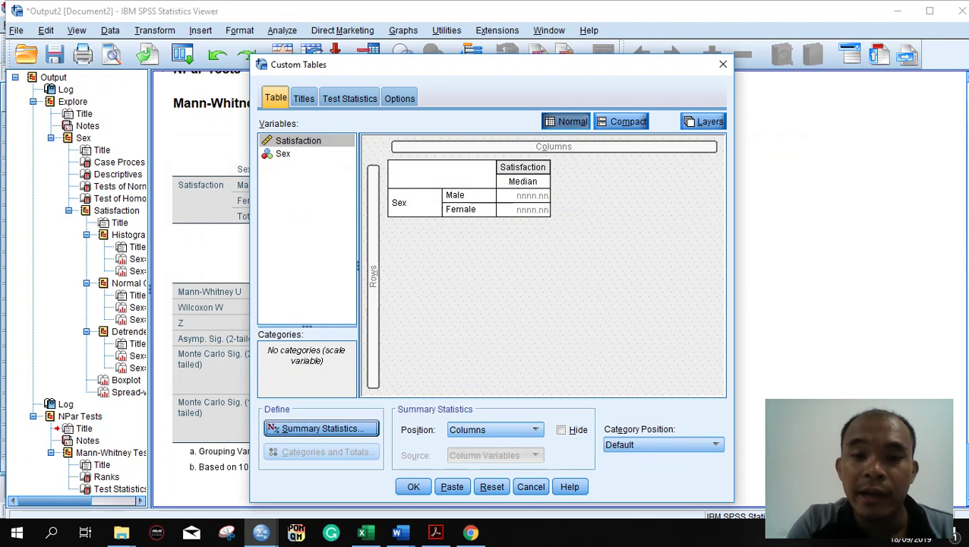
left_click(413, 486)
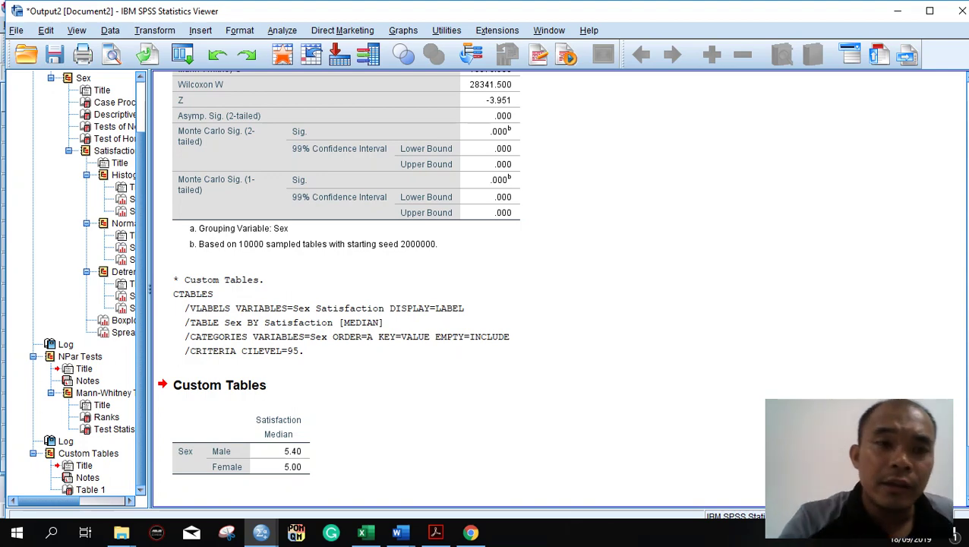
Review the Mann-Whitney output, copy the custom table of Satisfaction medians by Sex, and switch to Word
scroll(346, 289, "up", 5)
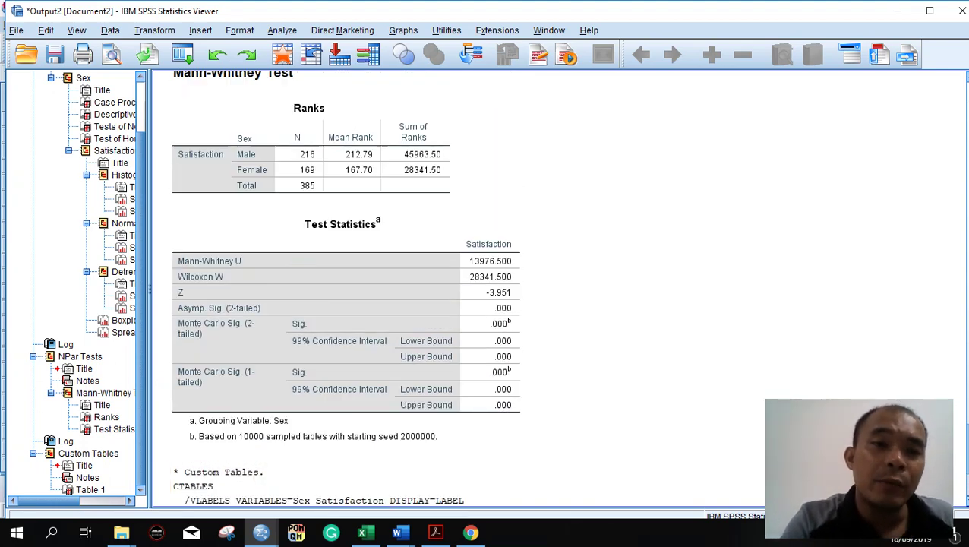
scroll(346, 289, "up", 2)
scroll(346, 288, "down", 7)
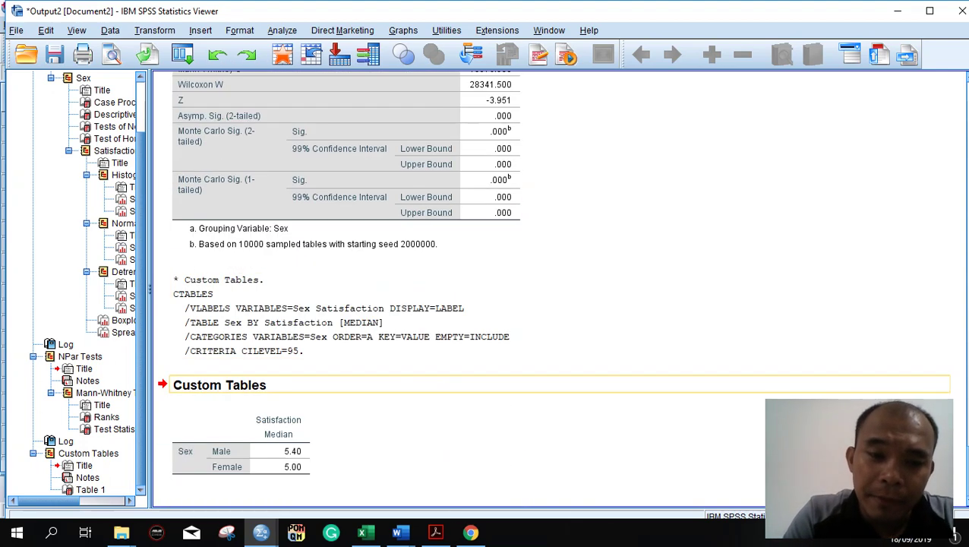
left_click(242, 444)
key("ctrl+c")
key("alt+Tab")
key("alt+Tab")
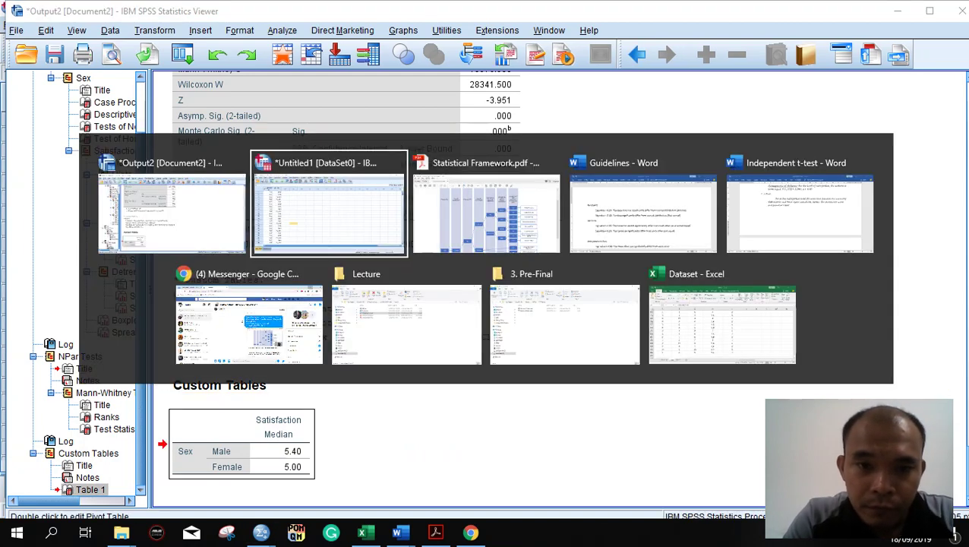
key("alt+Tab")
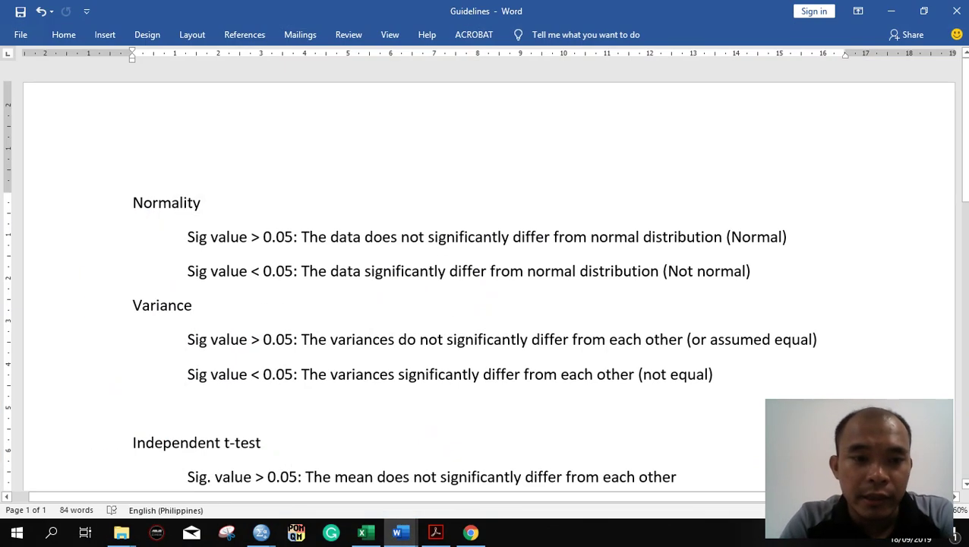
Bring up the Independent t-test document and go to its Results (Non-Parametric) section with the median table
mouse_move(396, 532)
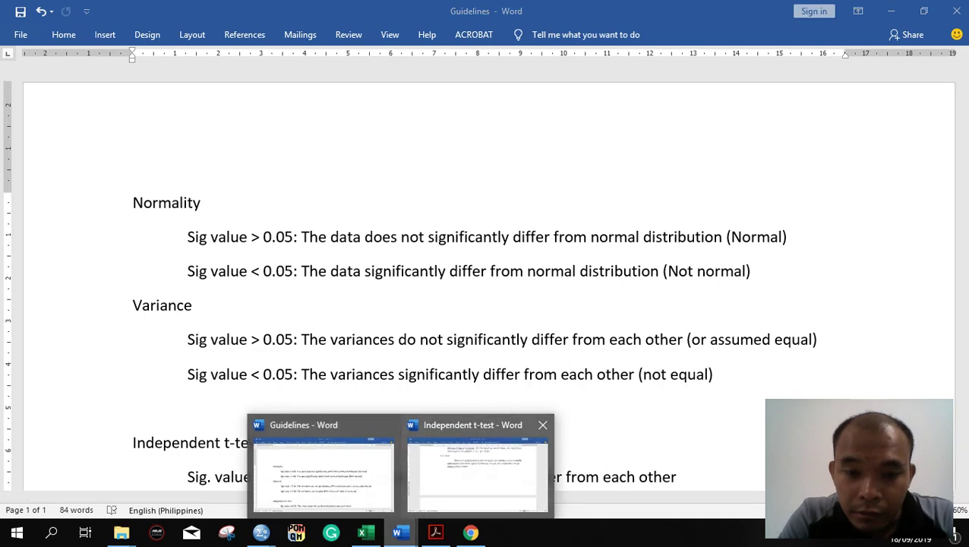
left_click(479, 471)
scroll(486, 281, "up", 5)
scroll(486, 281, "down", 9)
scroll(486, 281, "down", 3)
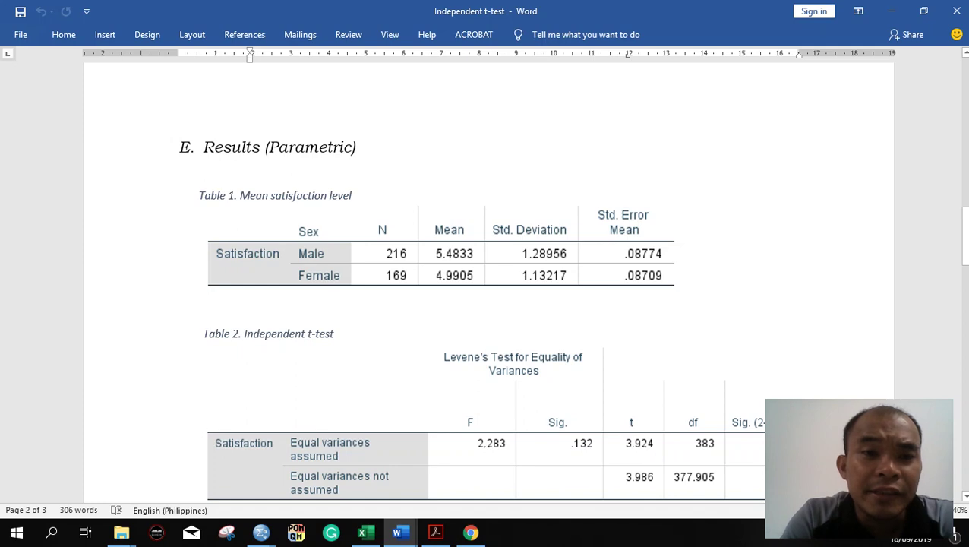
scroll(486, 281, "down", 15)
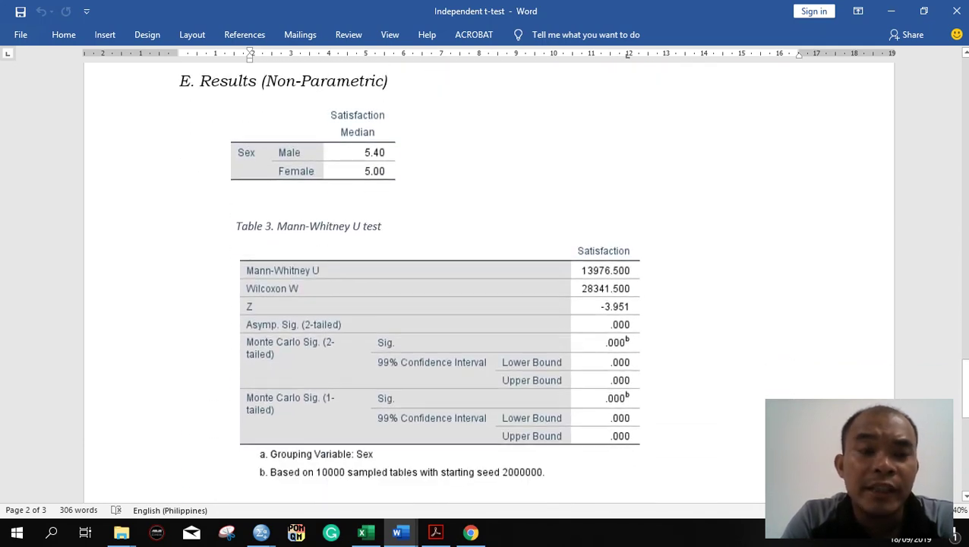
scroll(486, 303, "up", 2)
left_click_drag(265, 149, 388, 152)
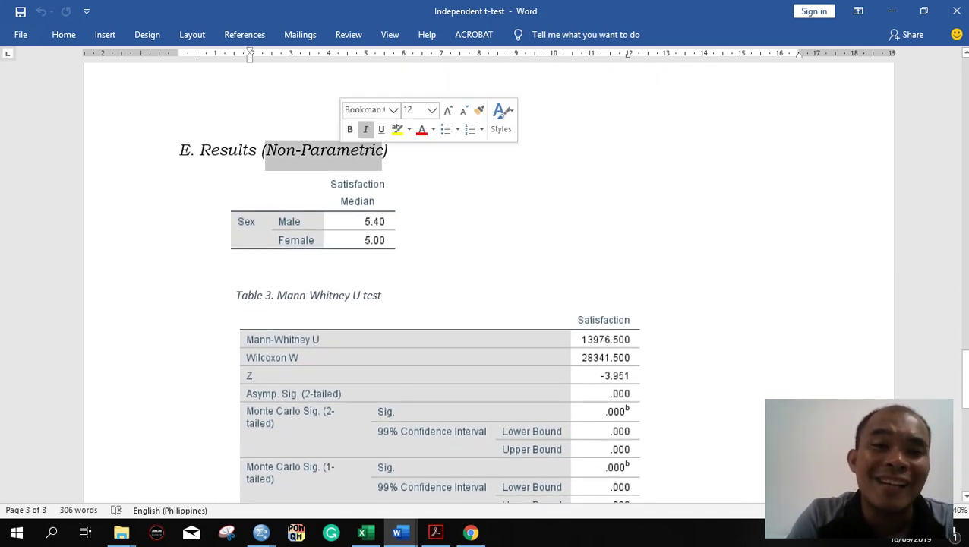
left_click(399, 248)
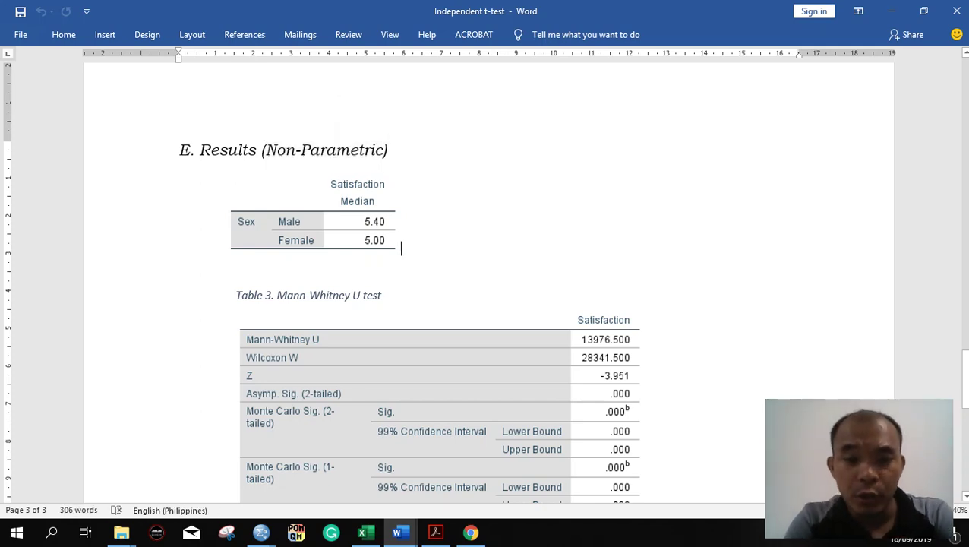
Check the custom median table in the SPSS output, and return to the Independent t-test document in Word
mouse_move(261, 531)
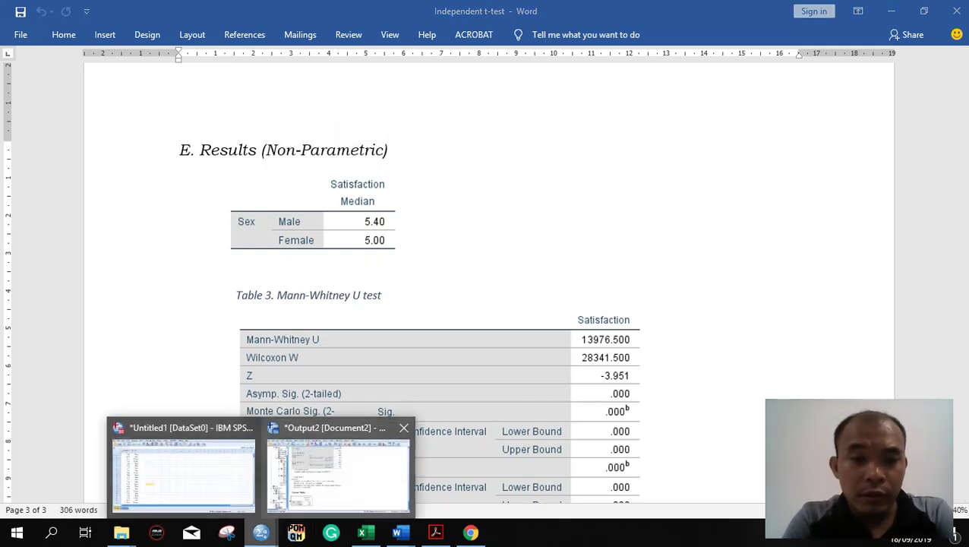
left_click(338, 471)
left_click(242, 444)
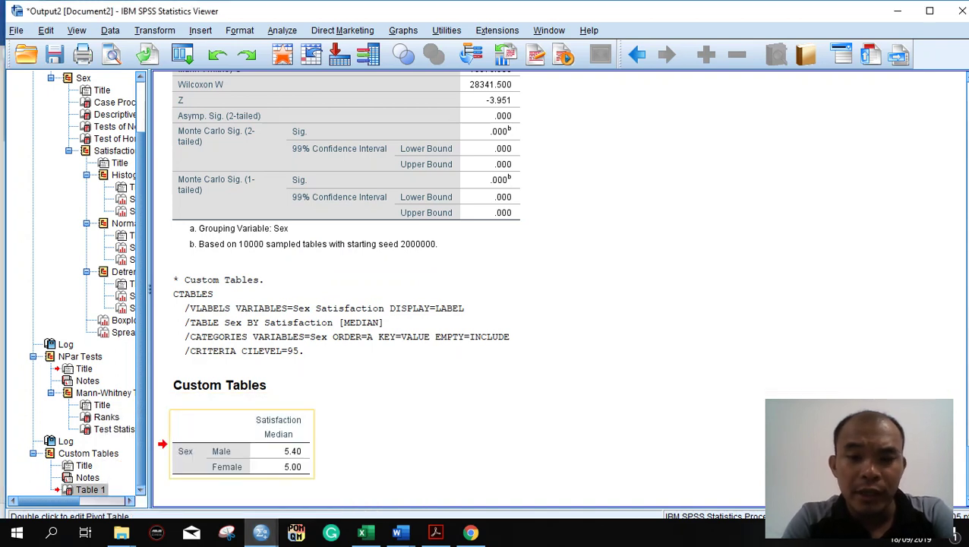
left_click(262, 532)
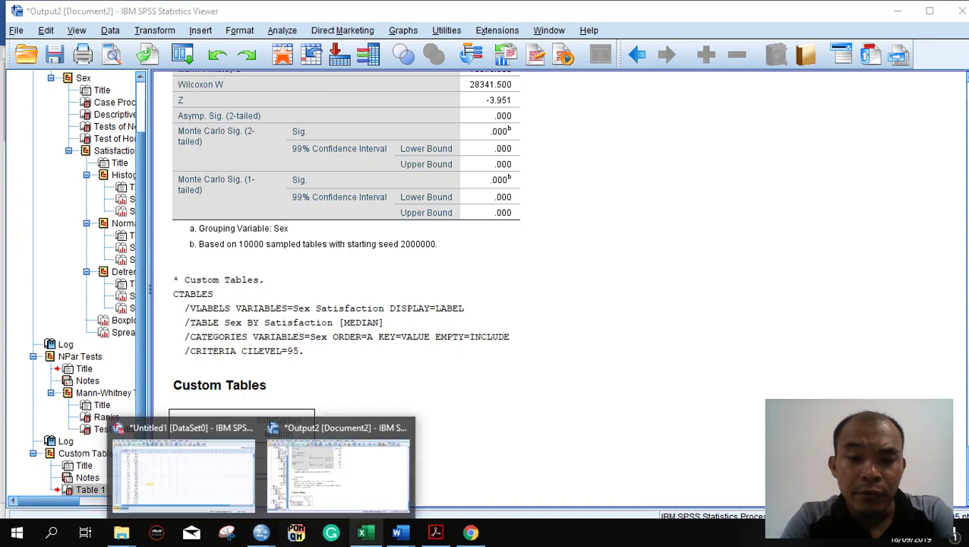
mouse_move(396, 532)
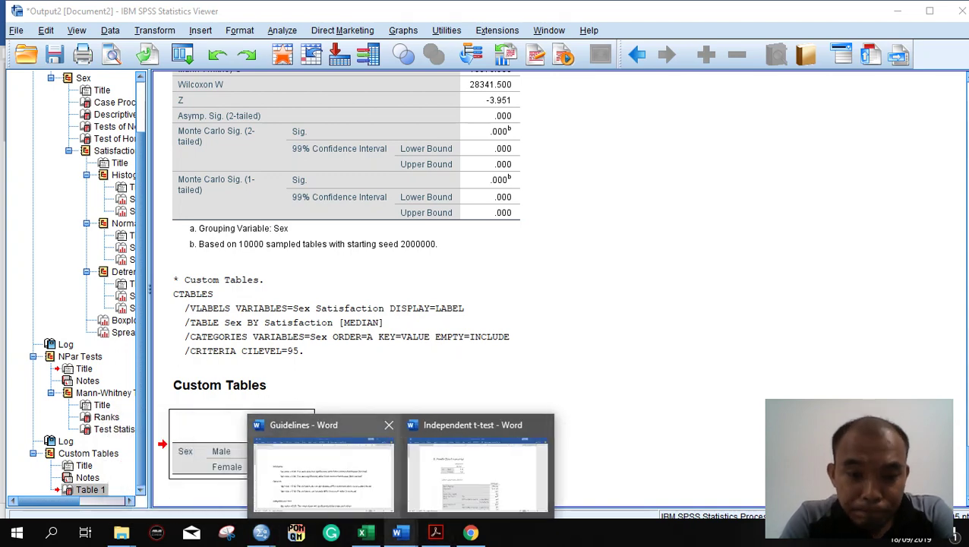
left_click(477, 471)
Examine the median table and the Mann-Whitney U test results in Table 3 of the report
scroll(433, 303, "down", 2)
scroll(433, 304, "down", 1)
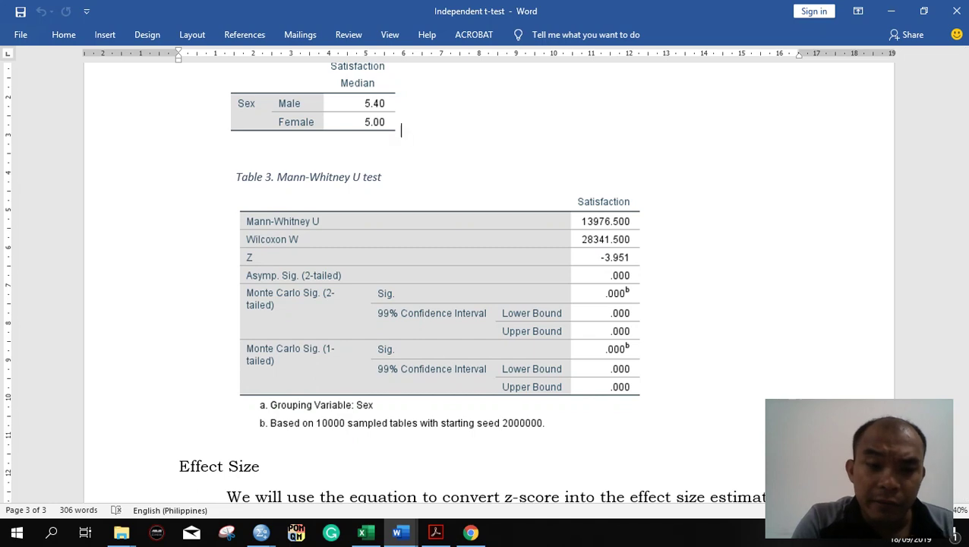
mouse_move(262, 533)
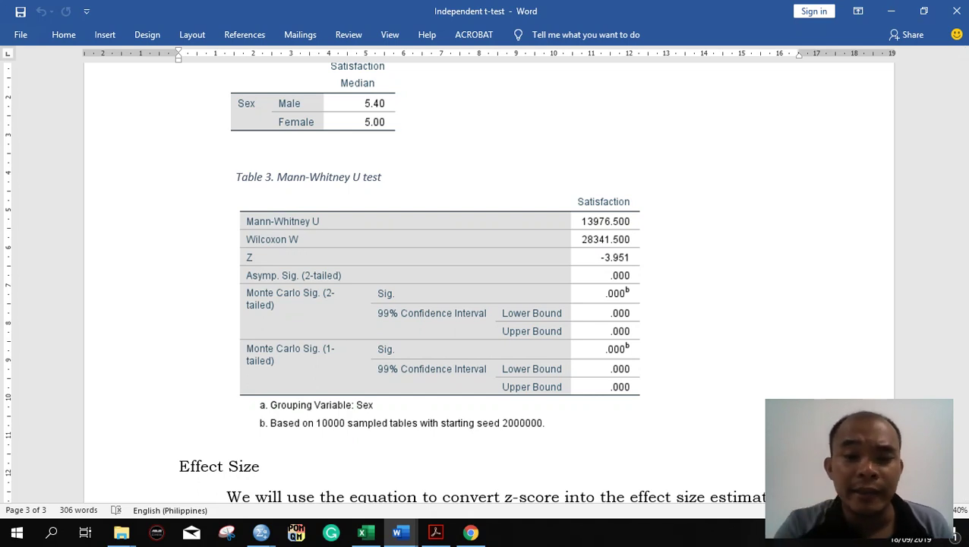
scroll(486, 281, "down", 1)
scroll(486, 281, "down", 1)
scroll(486, 281, "up", 3)
scroll(486, 281, "down", 1)
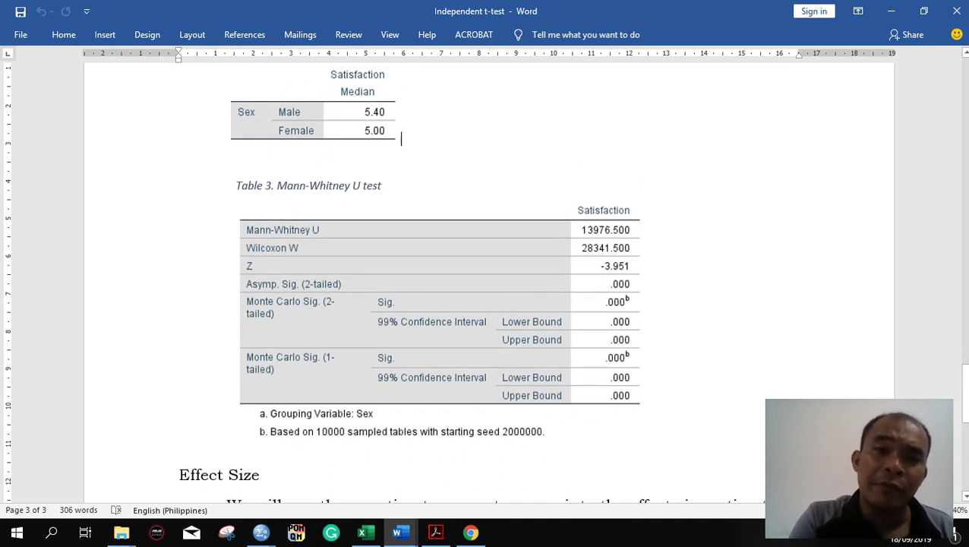
scroll(486, 281, "down", 3)
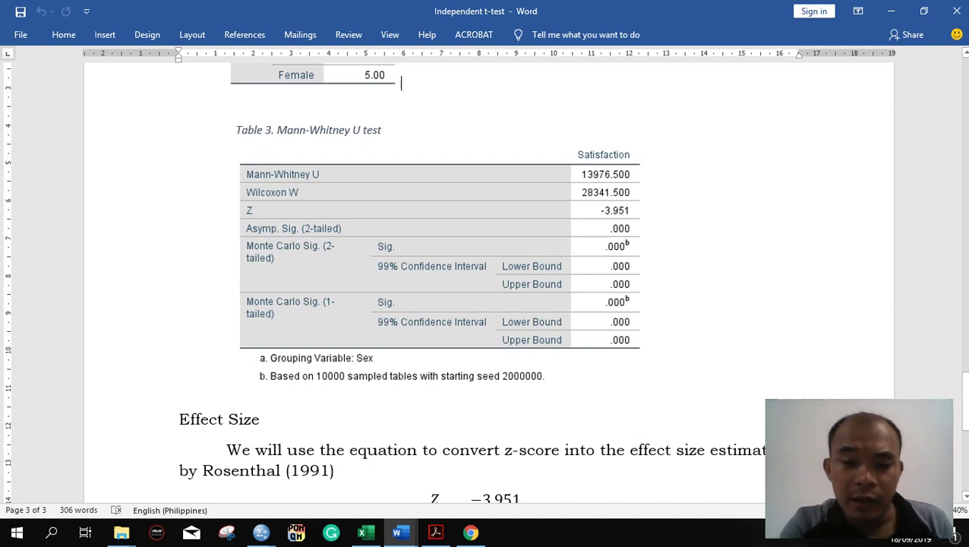
In the Guidelines document, extend the "Independent t-test" heading to read "Independent t-test/ Mann-Whitney U"
mouse_move(401, 532)
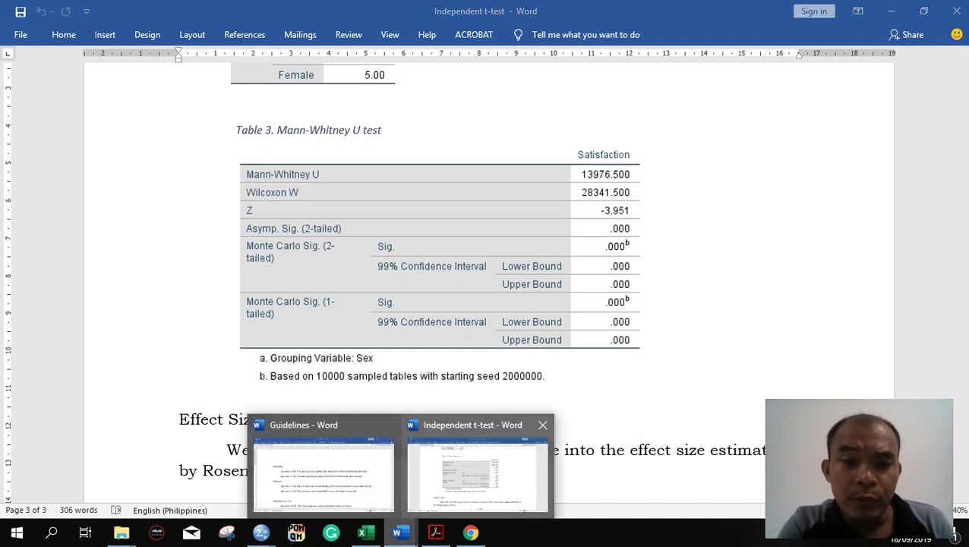
left_click(323, 471)
scroll(486, 274, "down", 3)
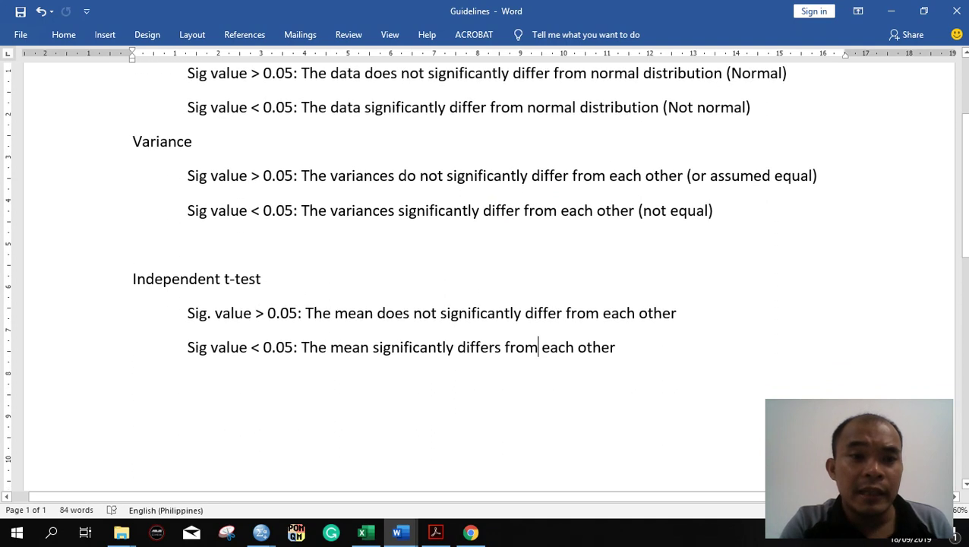
left_click(261, 279)
type("/ Mann")
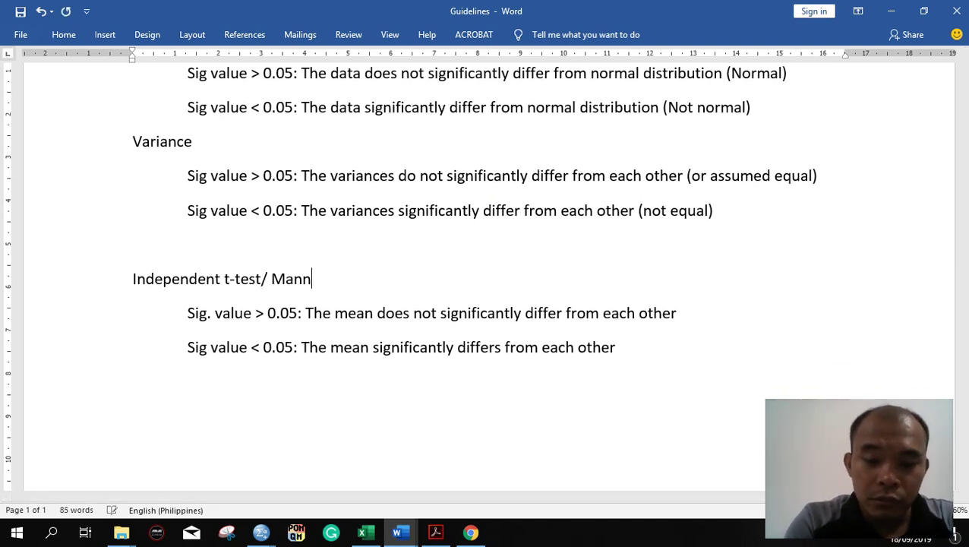
type("-Whitney U")
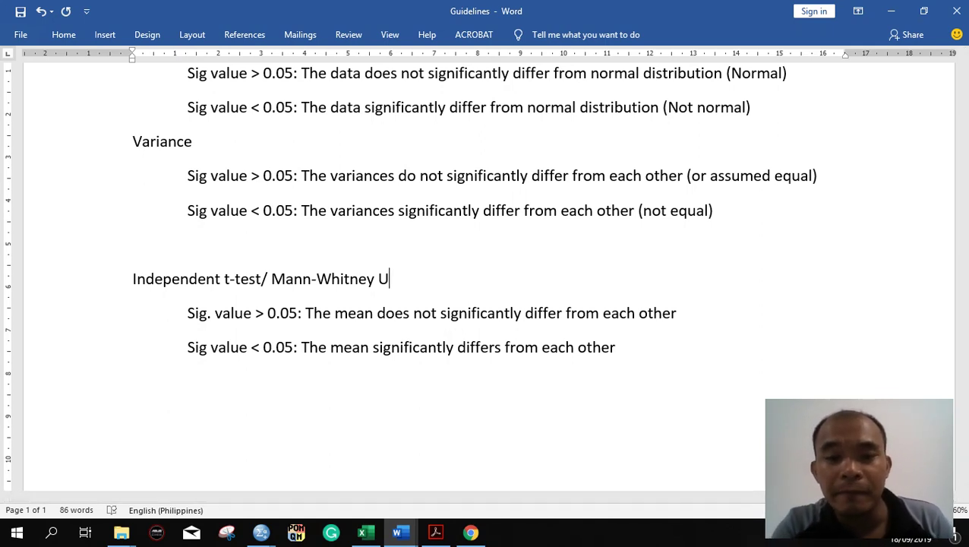
Compare the report's Mann-Whitney significance values with the "Sig value < 0.05" rule in the Guidelines document
left_click_drag(301, 347, 457, 347)
left_click(493, 347)
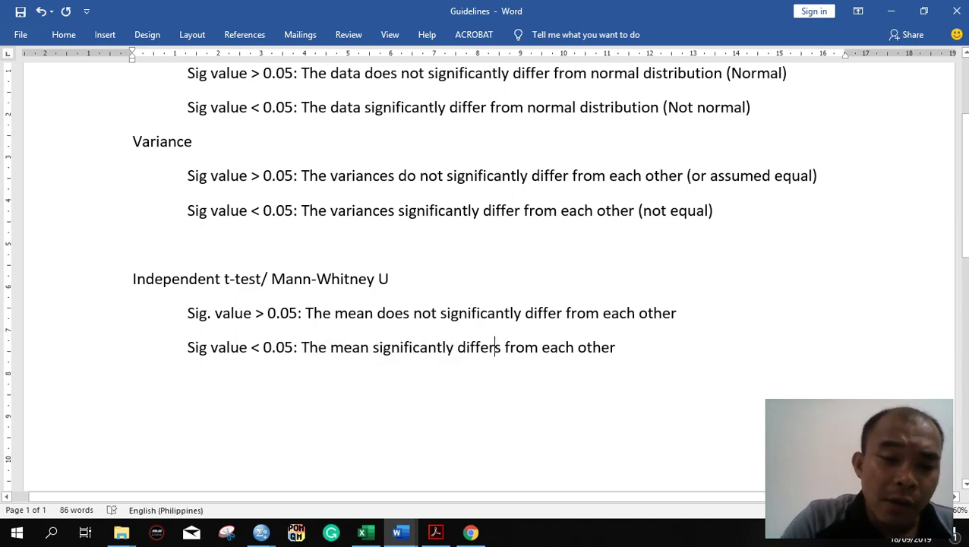
key("alt+Tab")
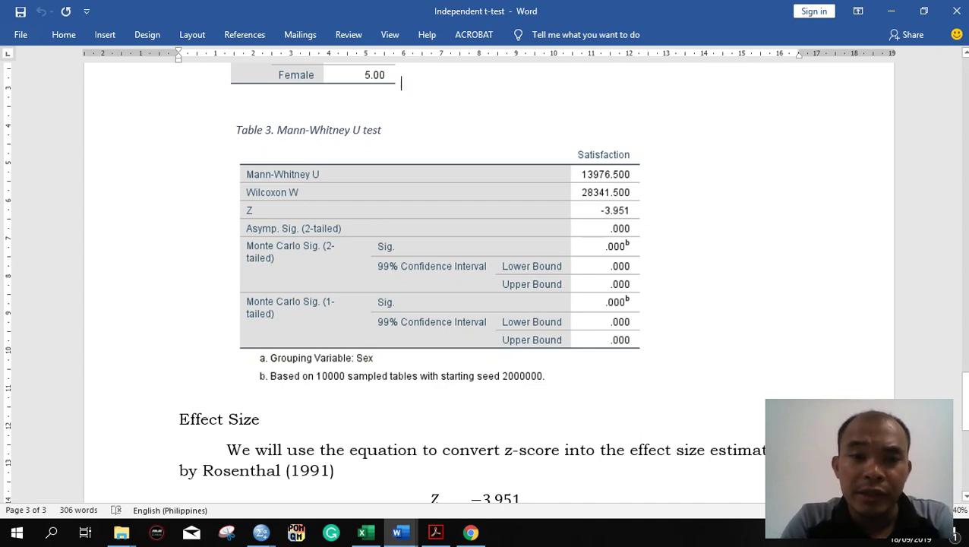
key("alt+Tab")
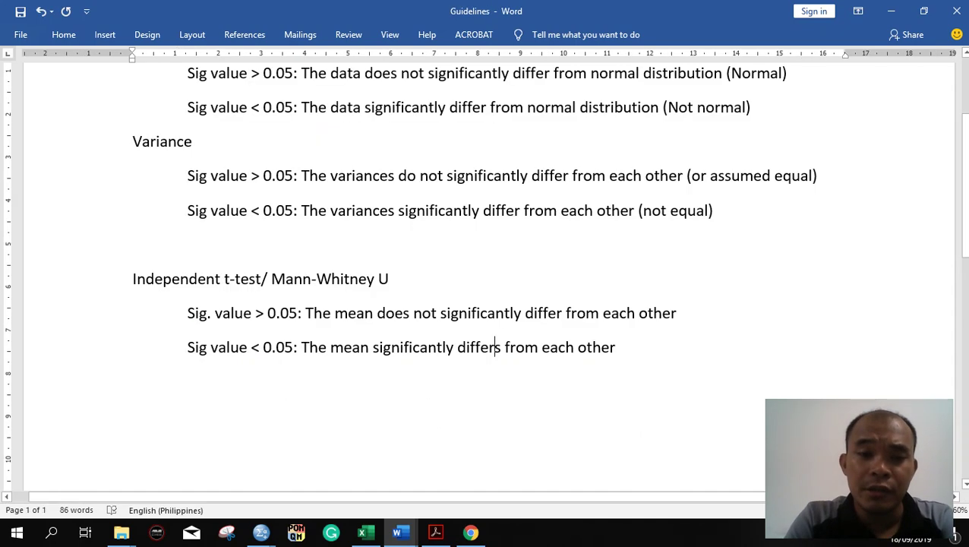
left_click_drag(210, 347, 503, 350)
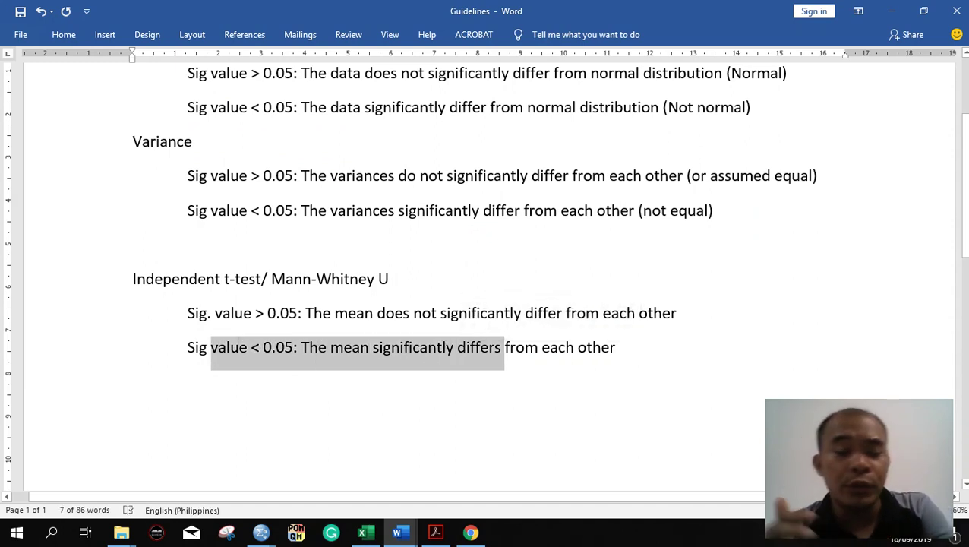
Change "mean" to "mean/median" in both significance rules under the Independent t-test/ Mann-Whitney U heading
left_click(373, 313)
type("/median")
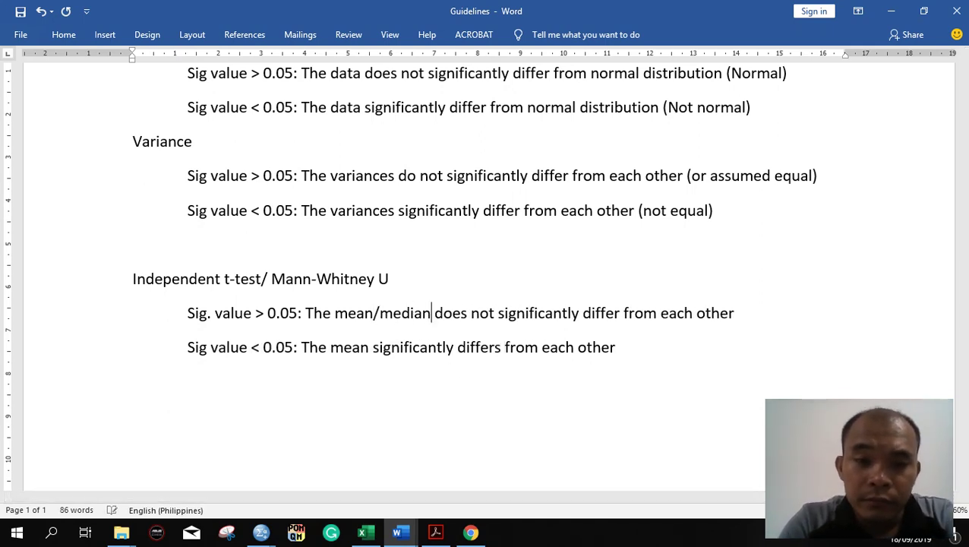
left_click(368, 347)
type("/med")
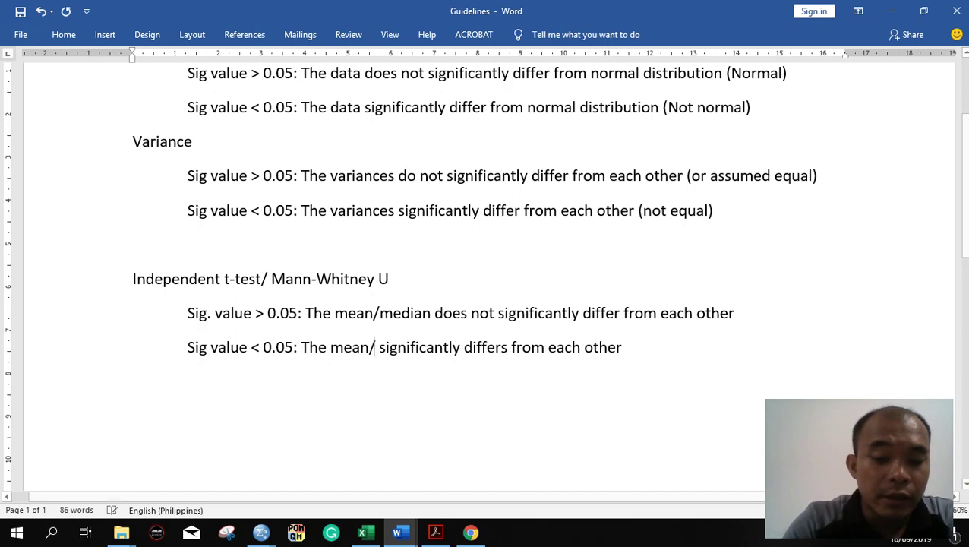
type("ian")
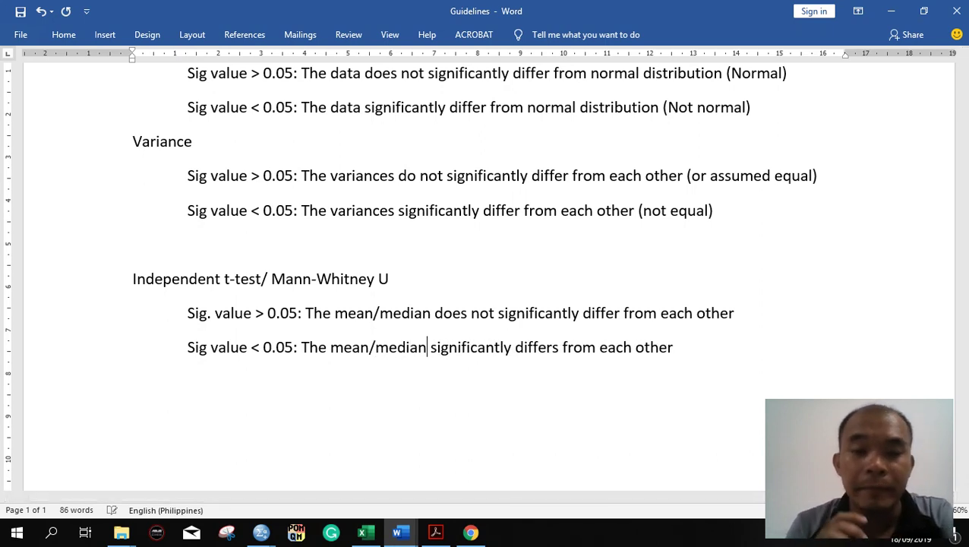
Check the median rule against Table 3 in the report, and read on through the effect size calculation to the Conclusion (Non-Parametric) section
double_click(404, 347)
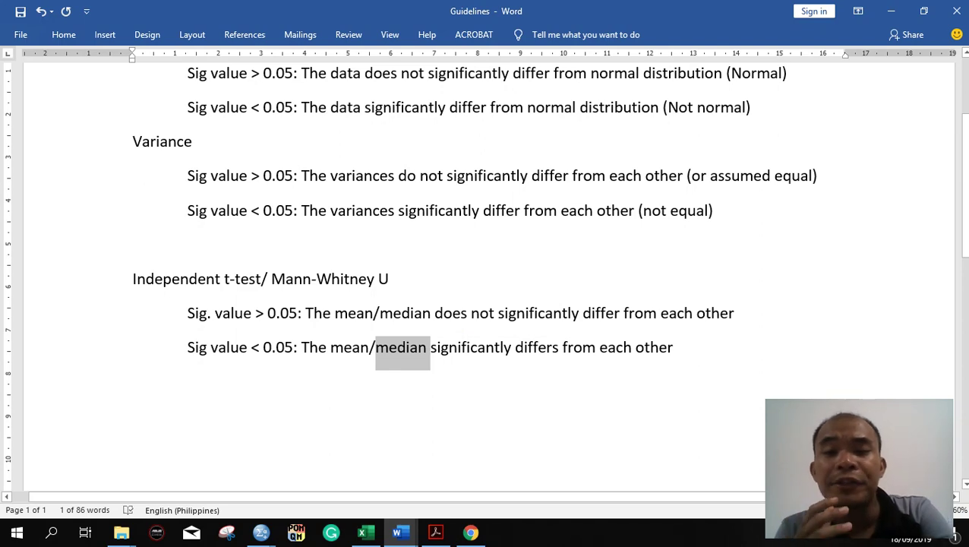
key("alt+Tab")
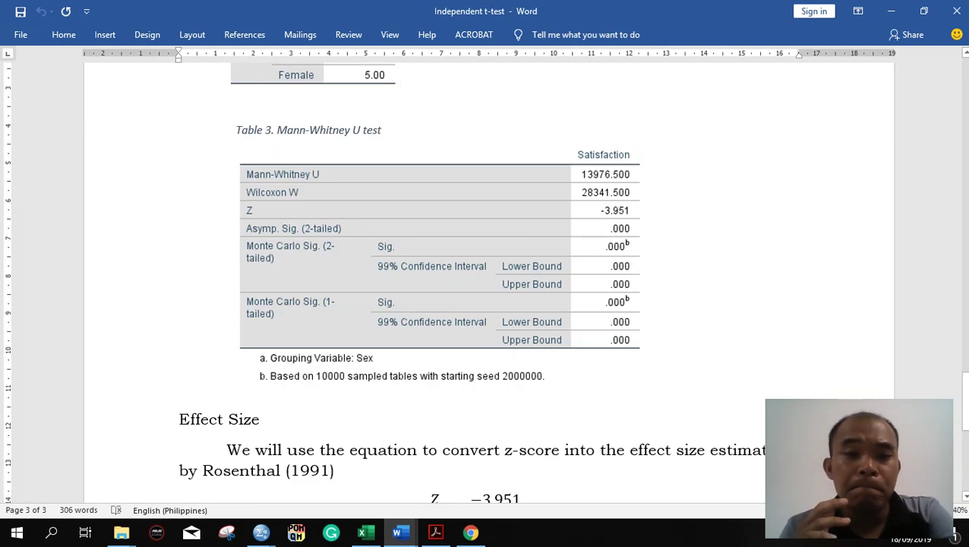
scroll(486, 281, "down", 1)
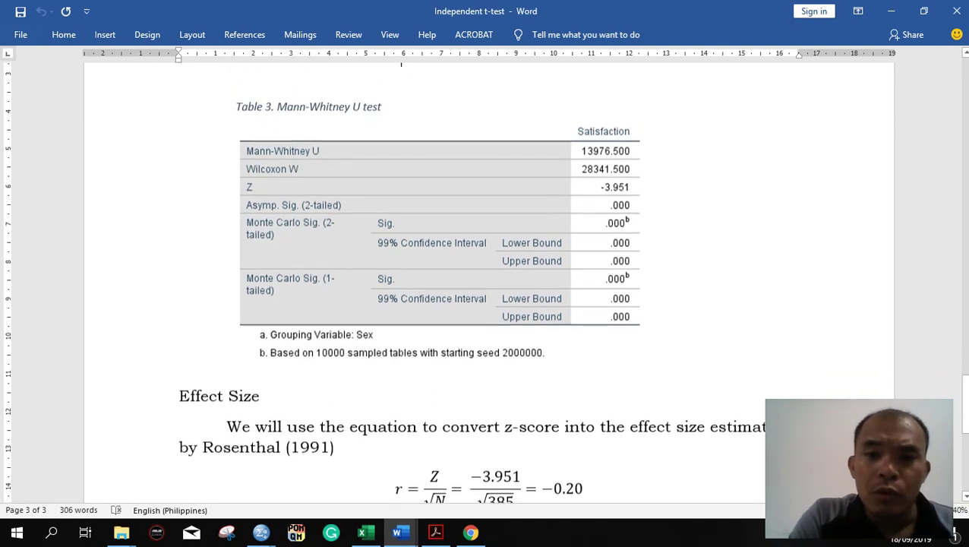
key("alt+Tab")
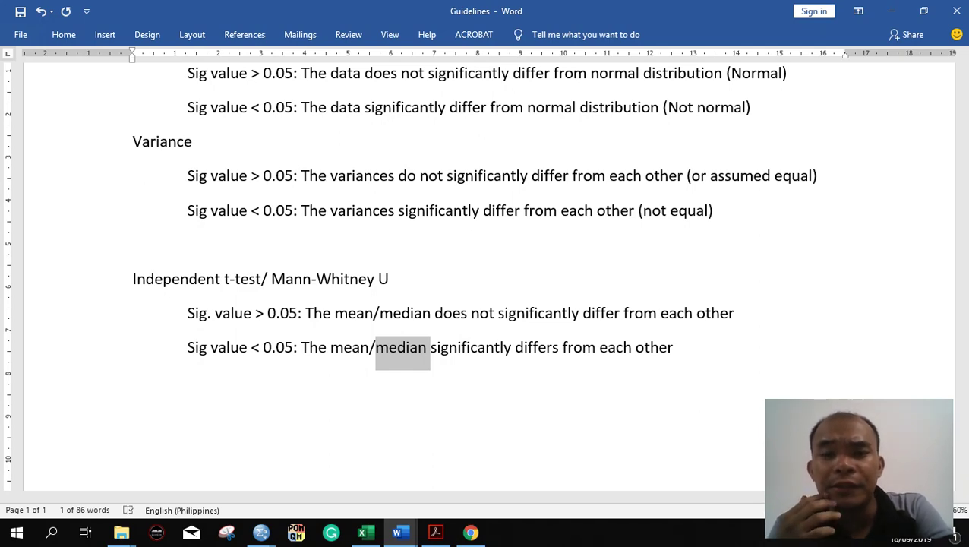
key("alt+Tab")
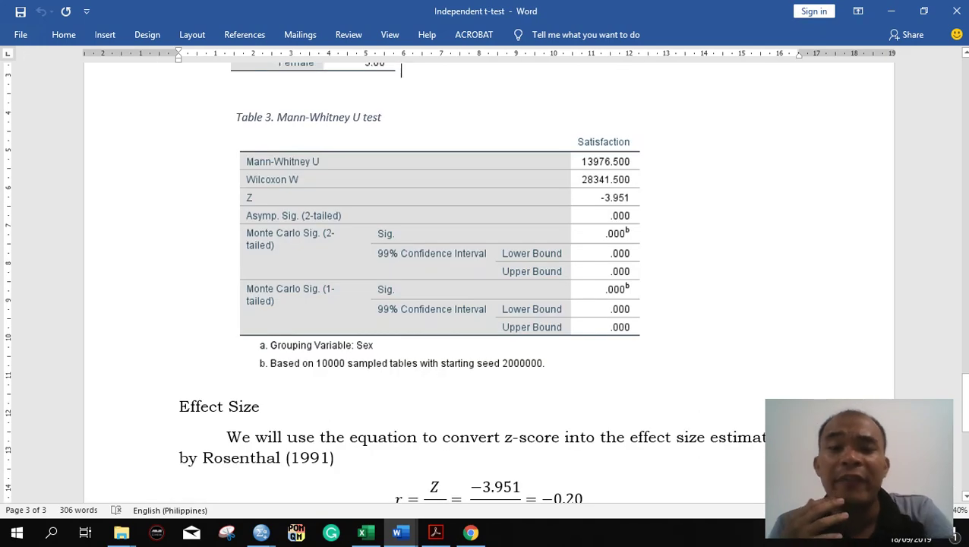
scroll(486, 281, "down", 2)
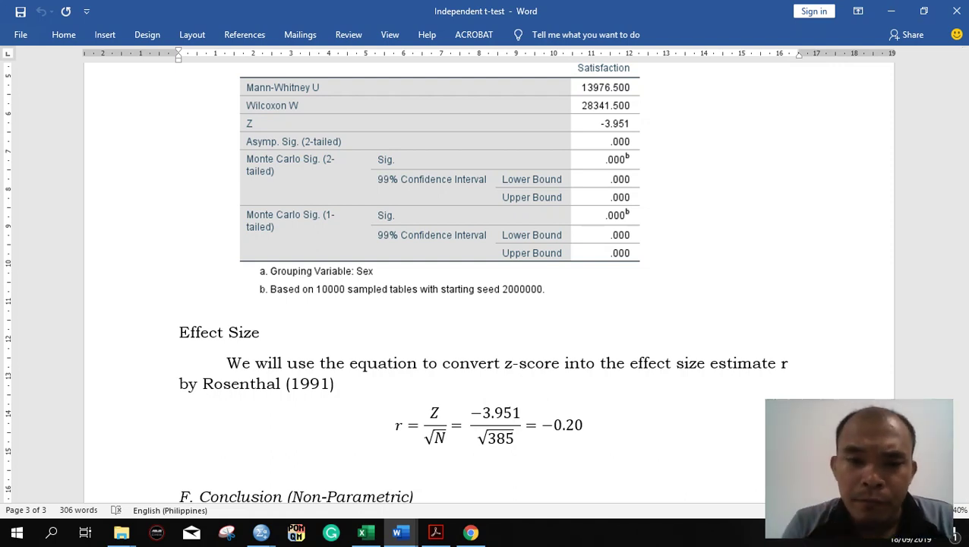
scroll(486, 281, "down", 2)
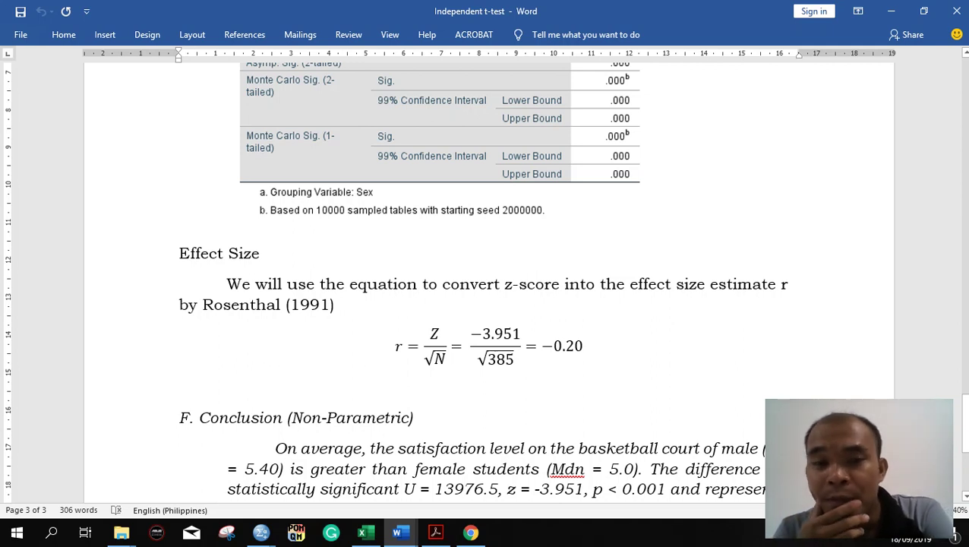
Trace the Z term of the effect size equation to the Z row of Table 3, and examine the N term
left_click_drag(394, 346, 402, 346)
left_click(435, 333)
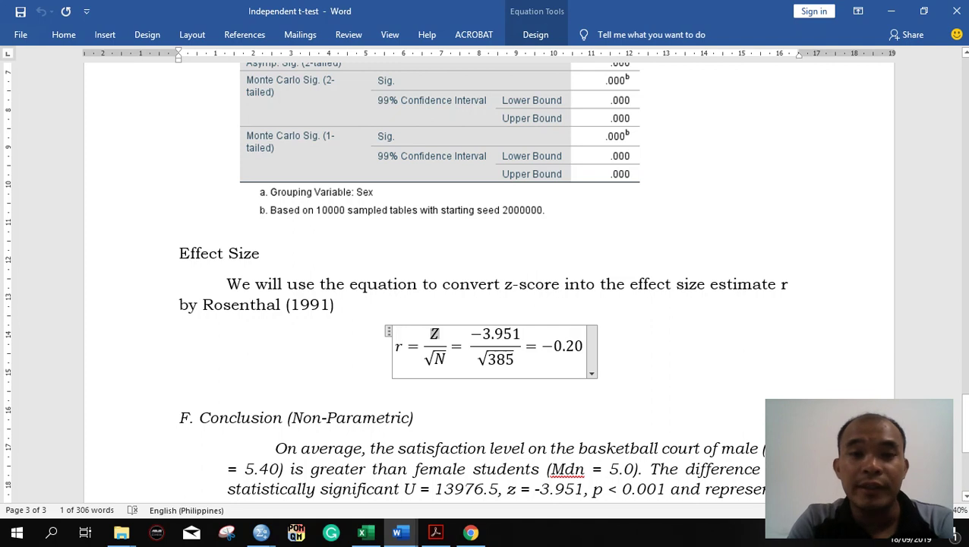
scroll(486, 281, "up", 3)
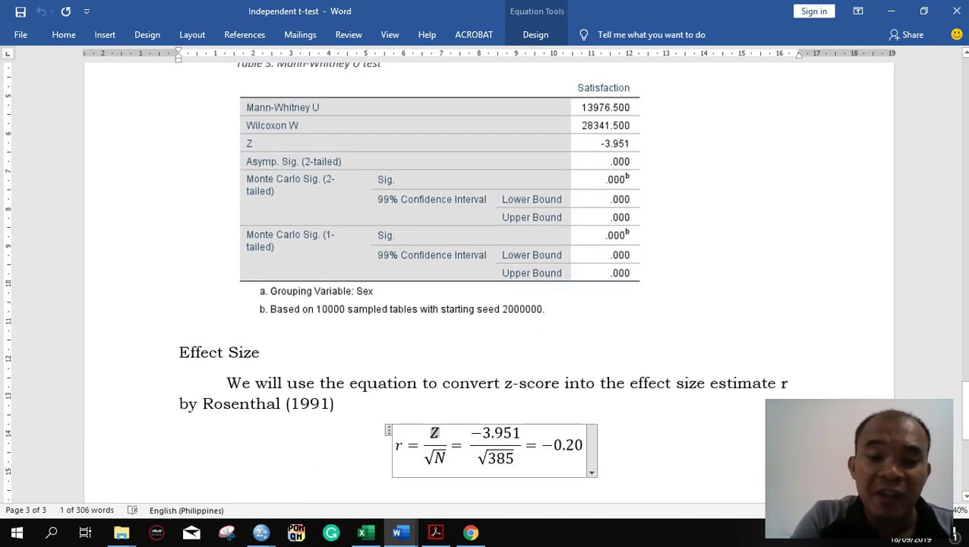
left_click(443, 457)
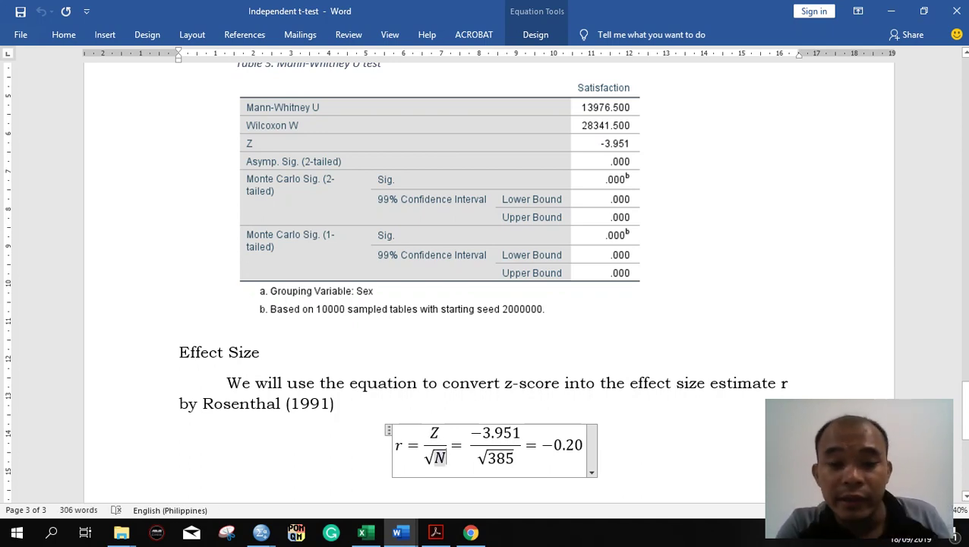
Switch to the SPSS Data Editor, check the last filled case in the dataset for the sample size N, and return to the Word report
mouse_move(261, 531)
left_click(183, 465)
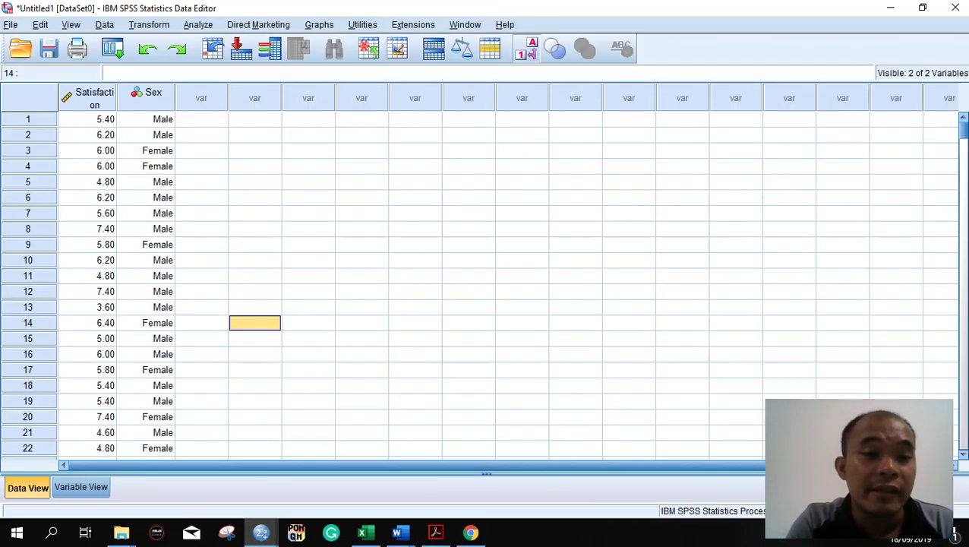
scroll(486, 280, "down", 20)
scroll(486, 281, "down", 20)
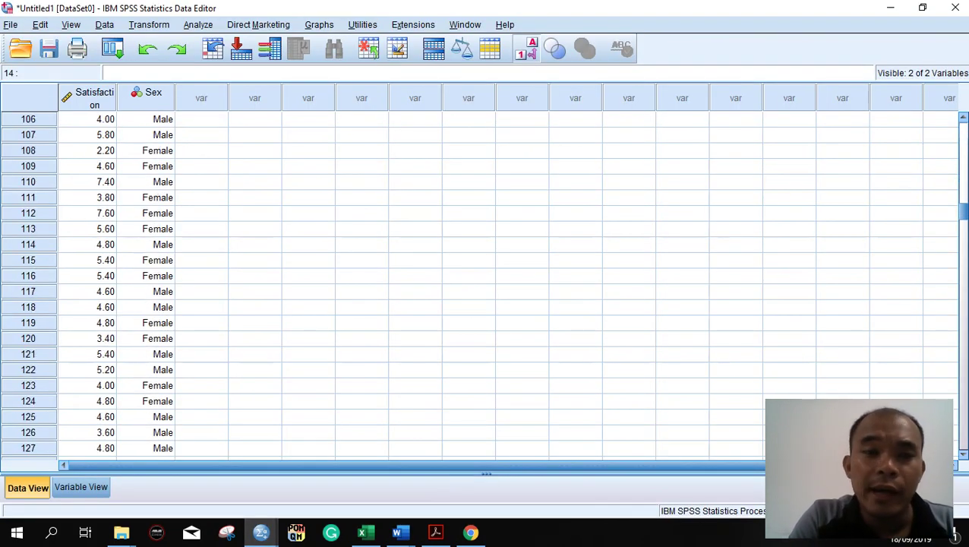
scroll(486, 281, "down", 20)
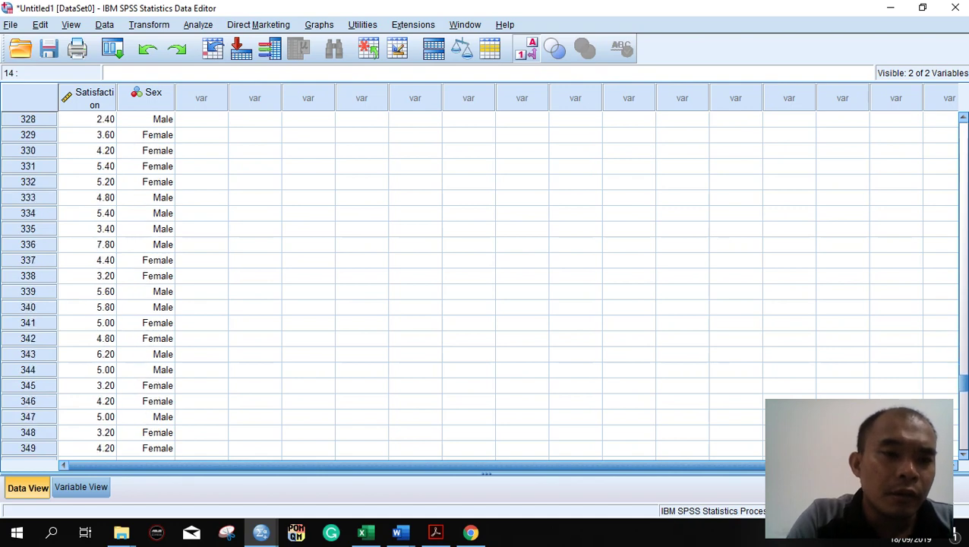
scroll(486, 281, "up", 1)
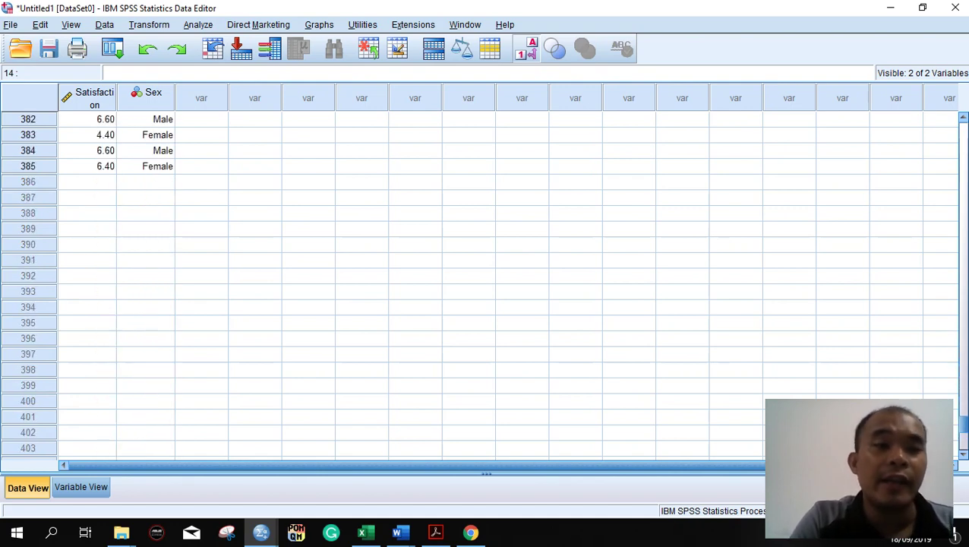
left_click(86, 165)
left_click(890, 7)
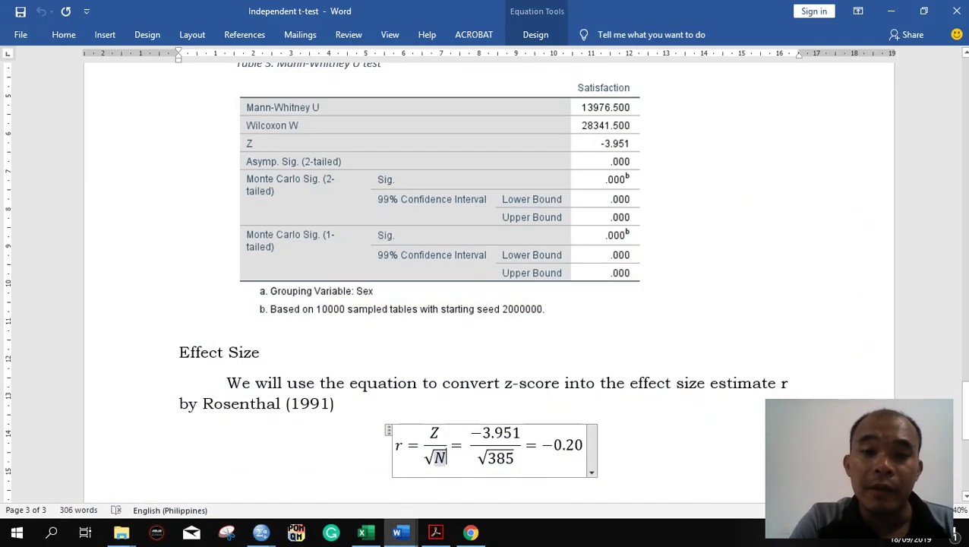
Review the calculated effect size r, and read between the Mann-Whitney table and the Conclusion (Non-Parametric) paragraph
scroll(486, 281, "down", 1)
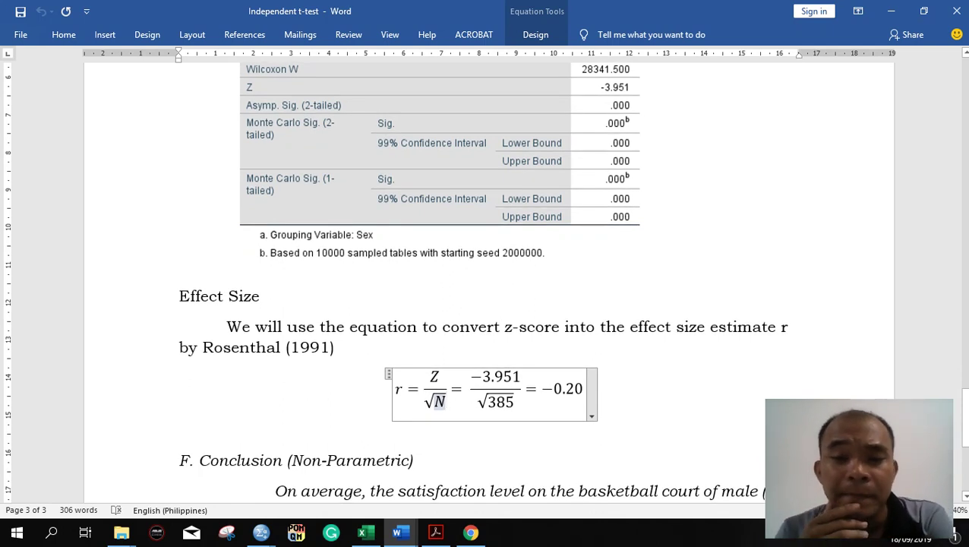
left_click_drag(554, 389, 574, 388)
left_click(583, 388)
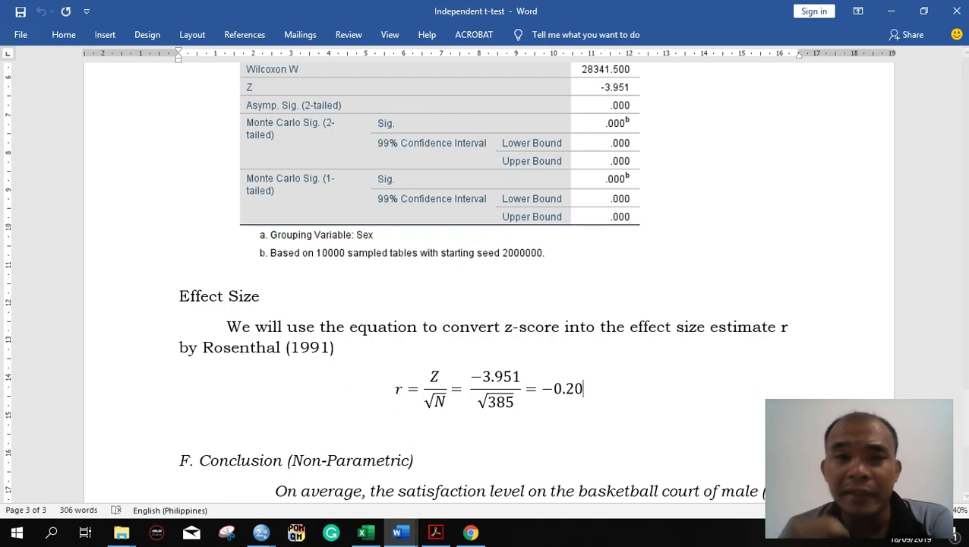
scroll(486, 281, "down", 2)
scroll(487, 281, "up", 6)
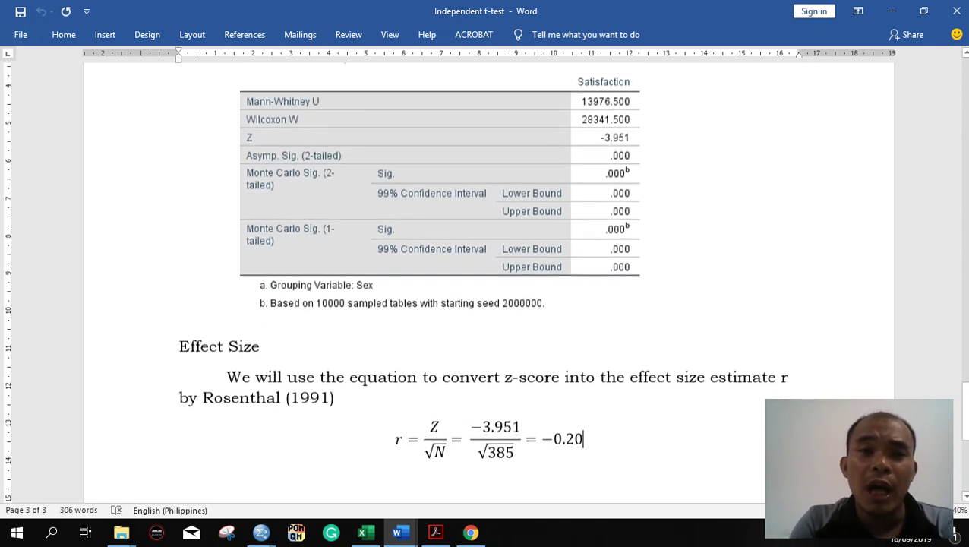
scroll(486, 281, "down", 6)
scroll(486, 281, "up", 2)
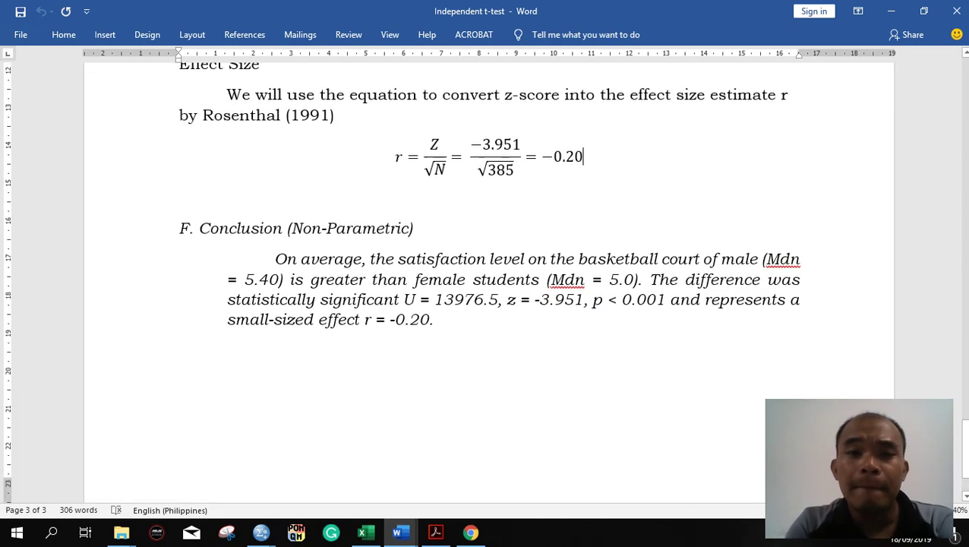
scroll(486, 281, "up", 1)
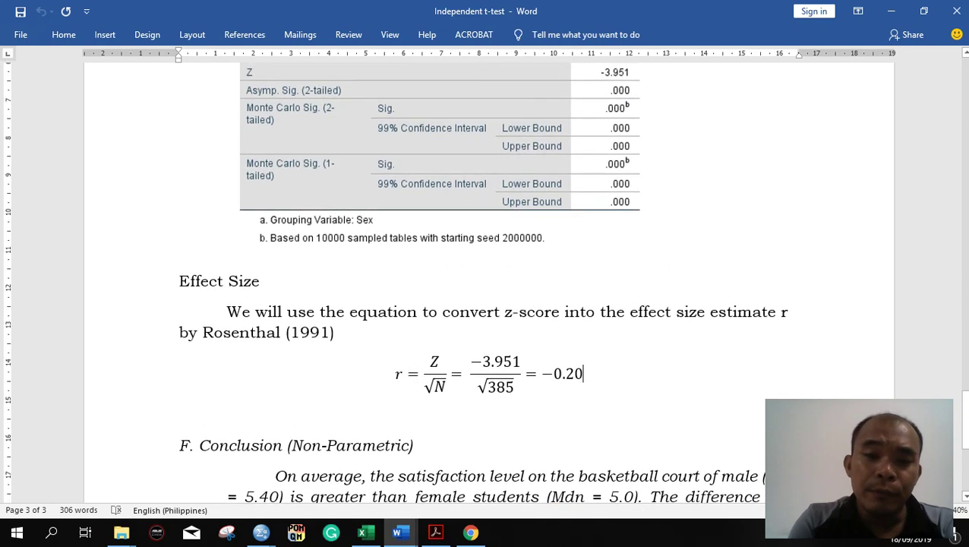
scroll(486, 281, "down", 2)
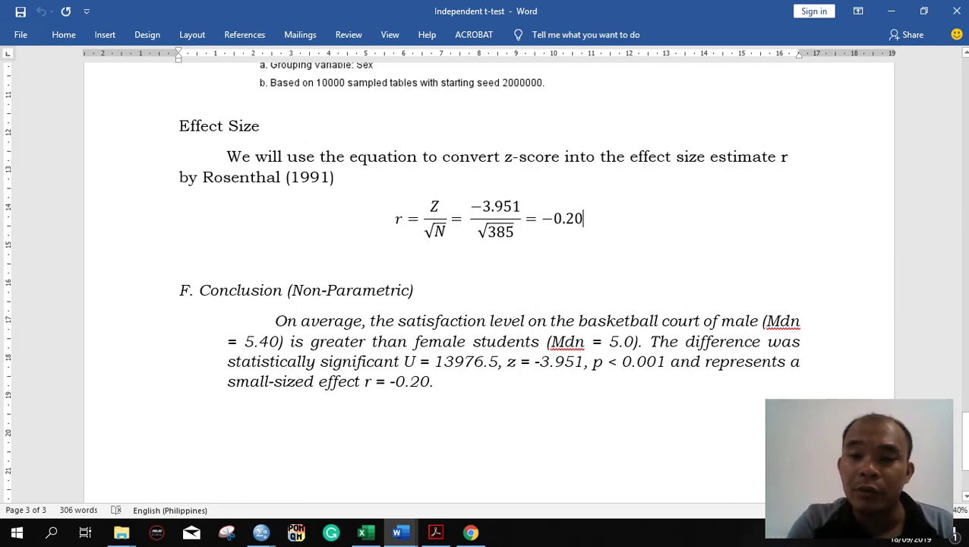
Compare the male and female medians quoted in the Conclusion (Non-Parametric) paragraph with the median table under Results (Non-Parametric)
double_click(782, 321)
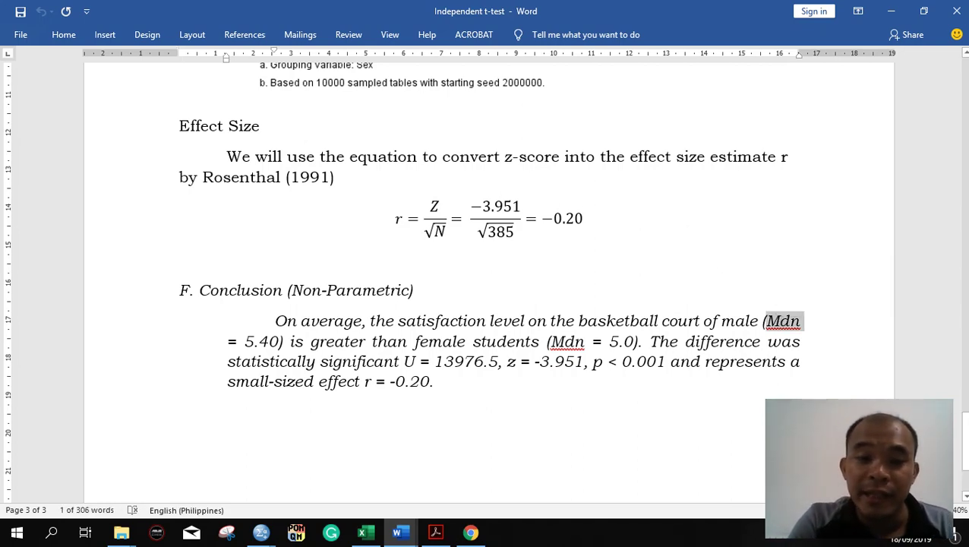
scroll(486, 281, "up", 8)
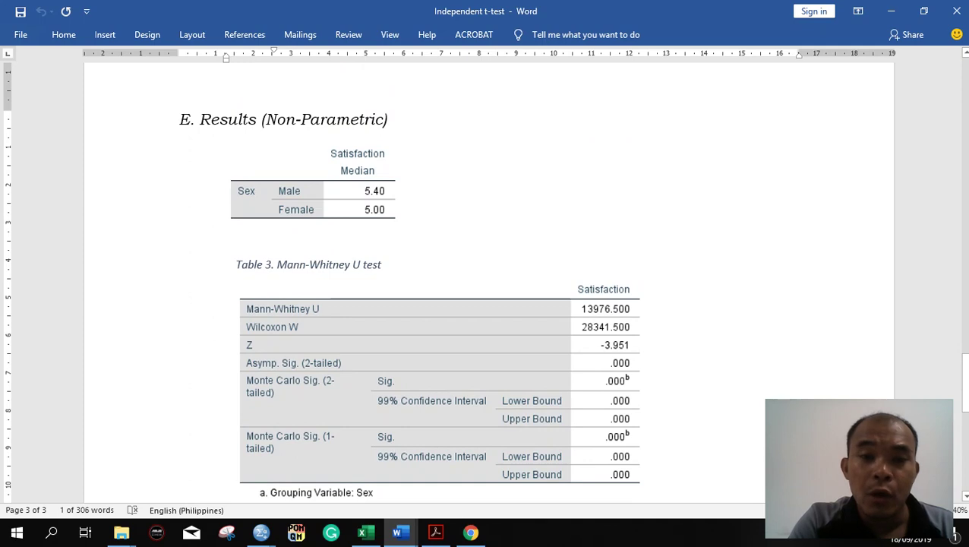
scroll(486, 281, "down", 8)
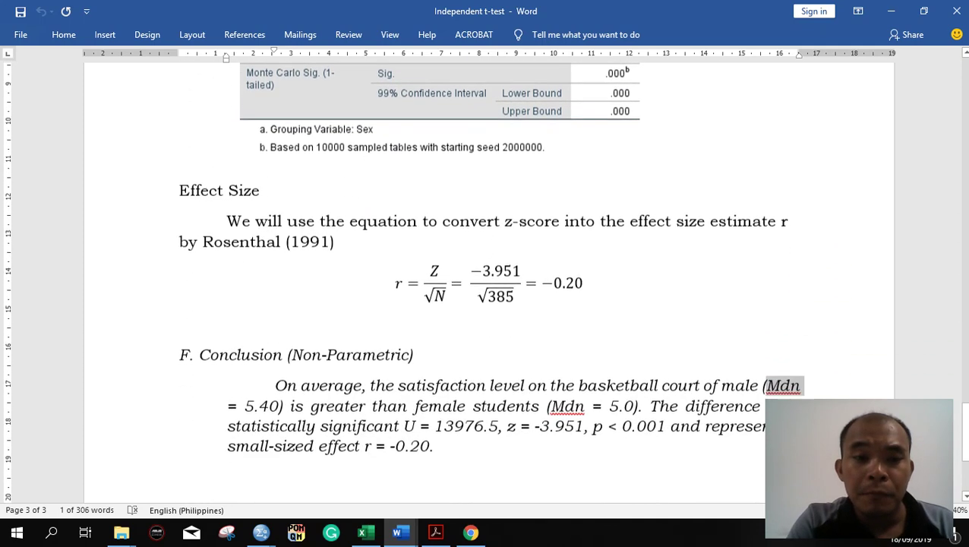
double_click(326, 398)
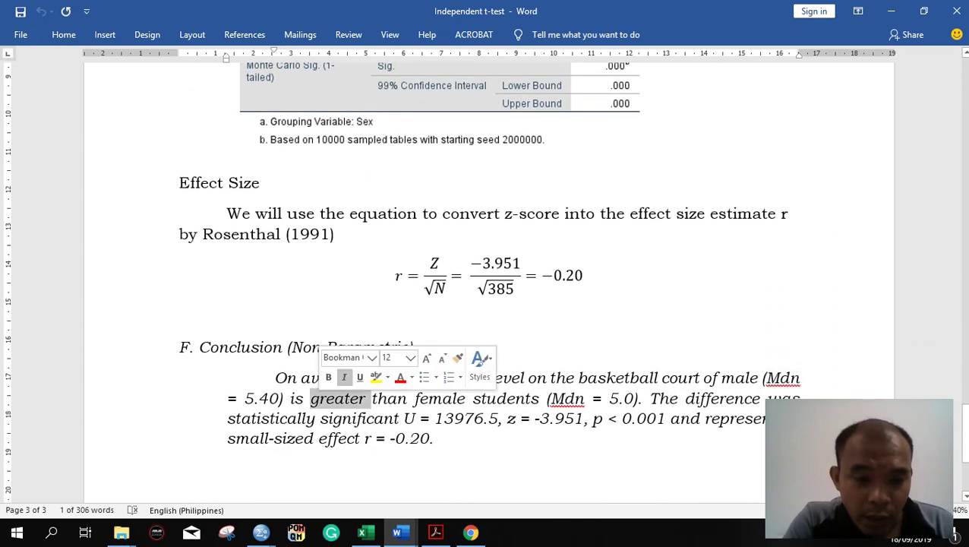
scroll(486, 281, "up", 8)
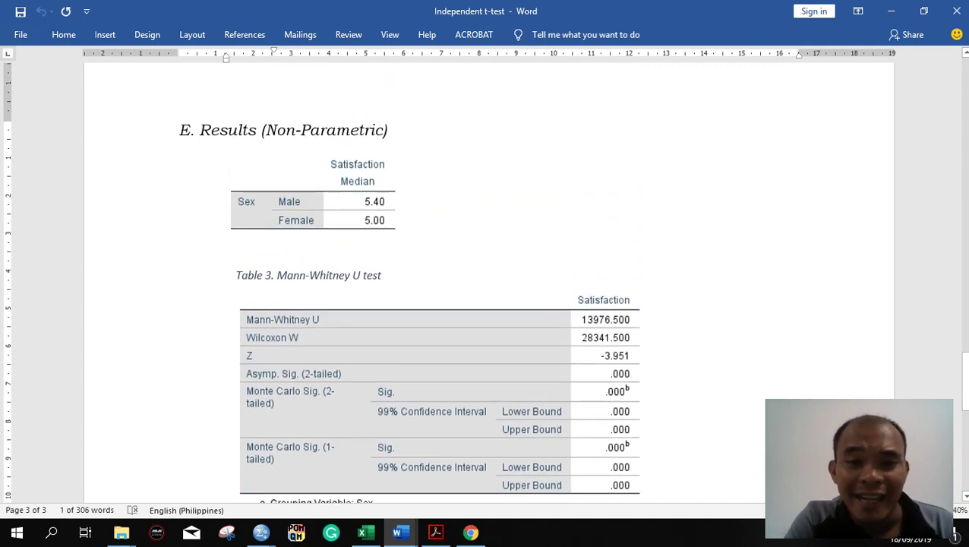
scroll(486, 281, "down", 10)
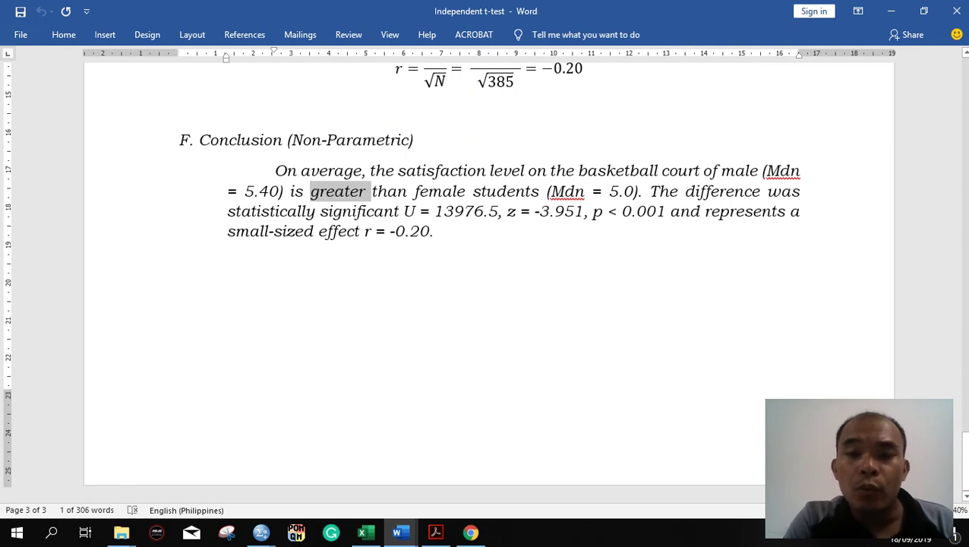
double_click(564, 190)
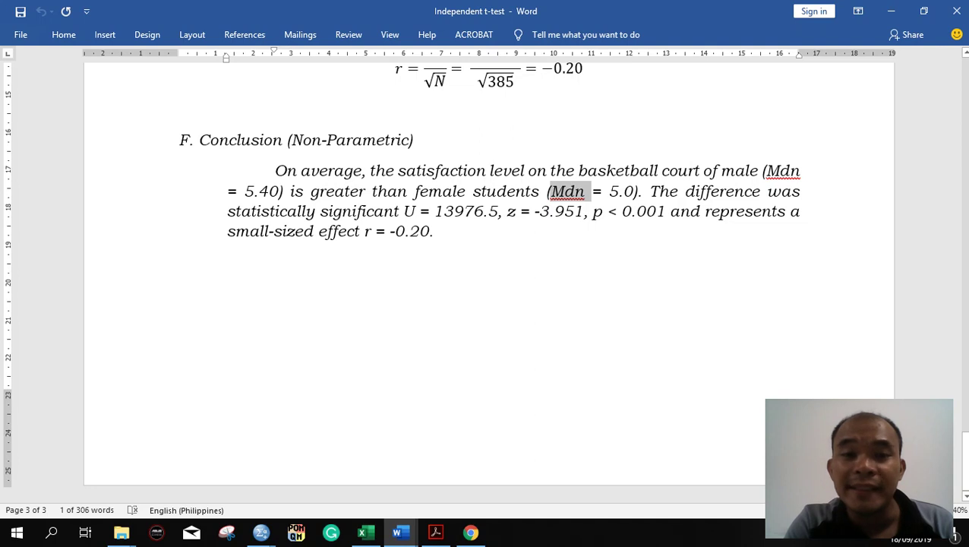
Check the U, z and p values in the conclusion's significance statement against Table 3 and the effect size equation
double_click(357, 211)
double_click(410, 211)
left_click(404, 211)
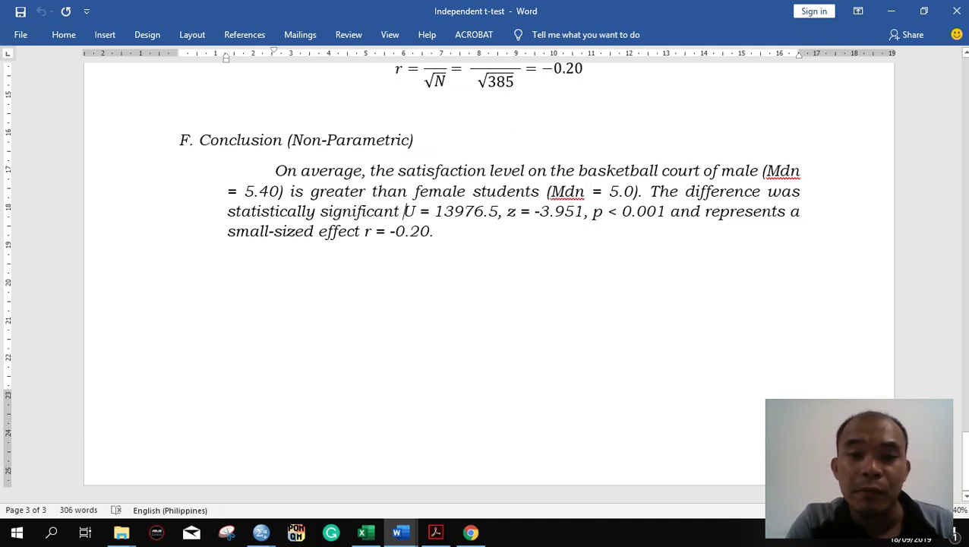
left_click_drag(404, 211, 415, 211)
double_click(462, 211)
scroll(462, 211, "up", 4)
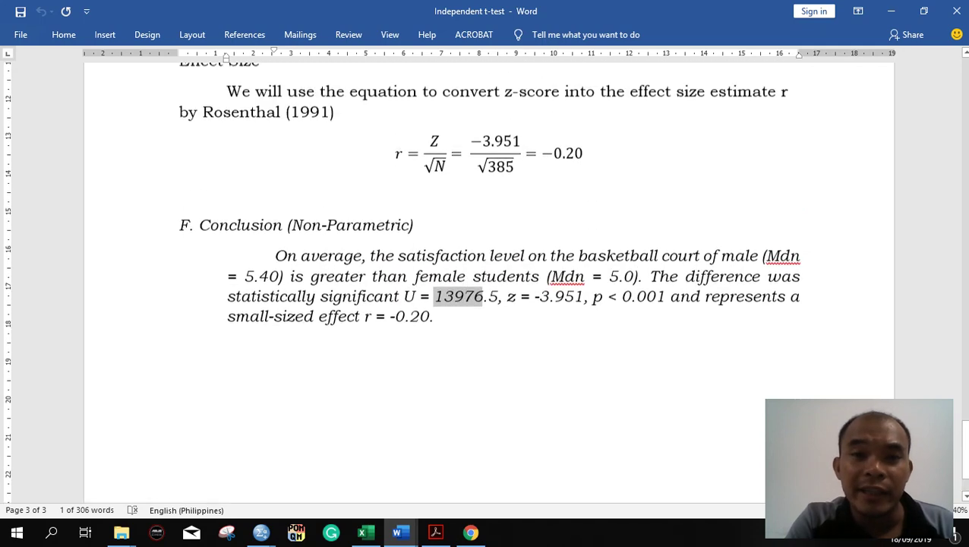
scroll(486, 281, "up", 4)
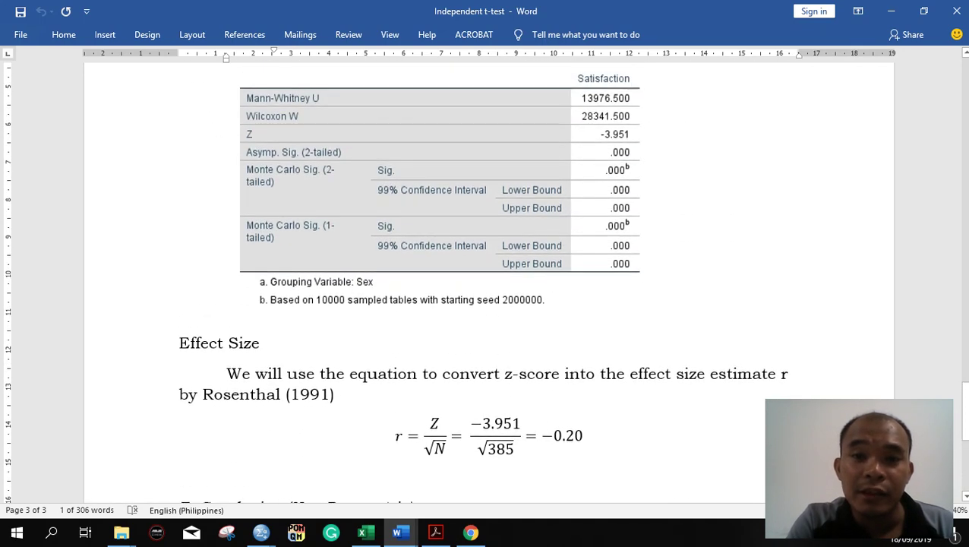
scroll(486, 281, "down", 4)
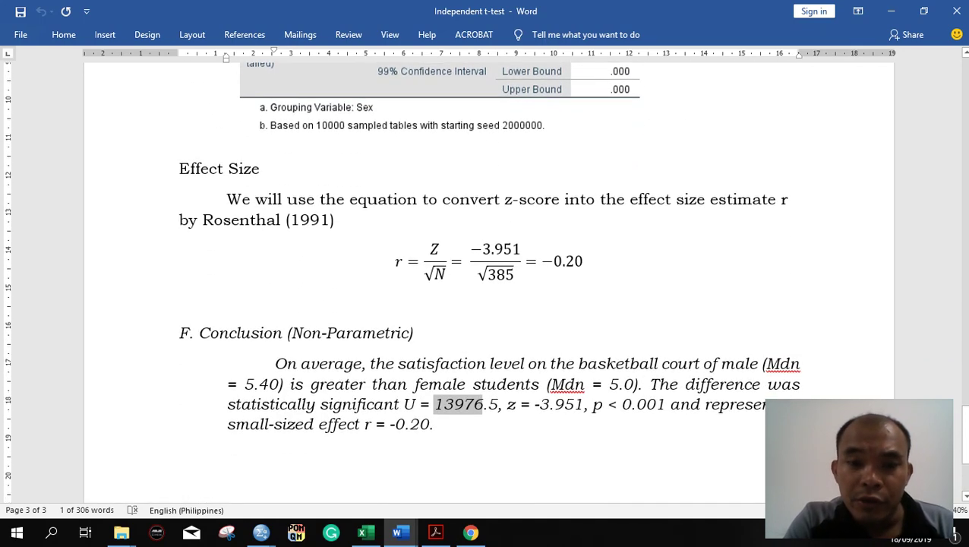
scroll(486, 281, "up", 3)
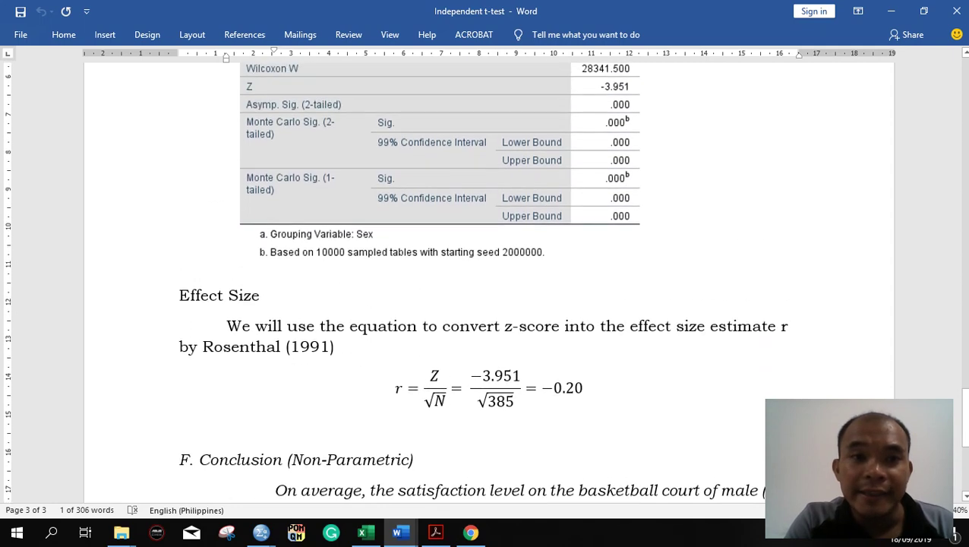
scroll(486, 281, "down", 2)
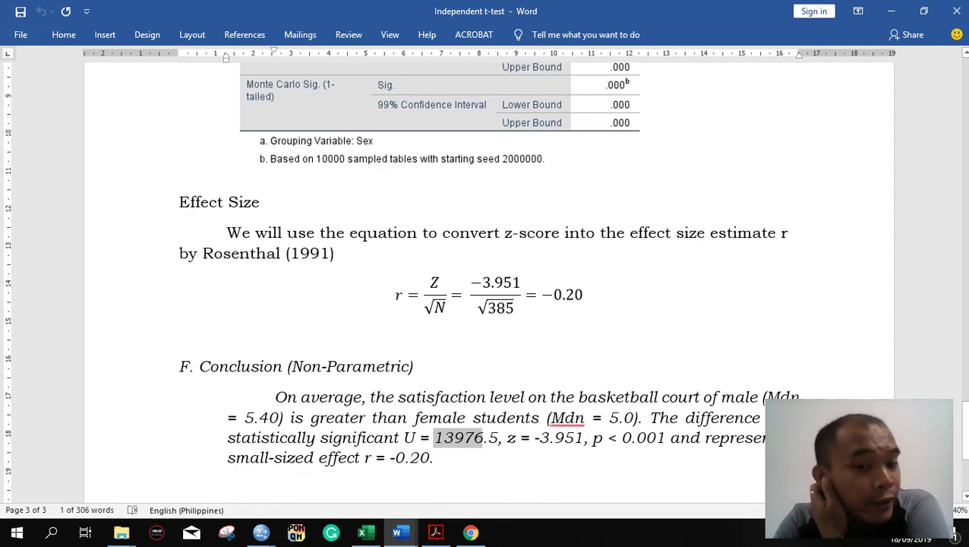
scroll(486, 281, "down", 3)
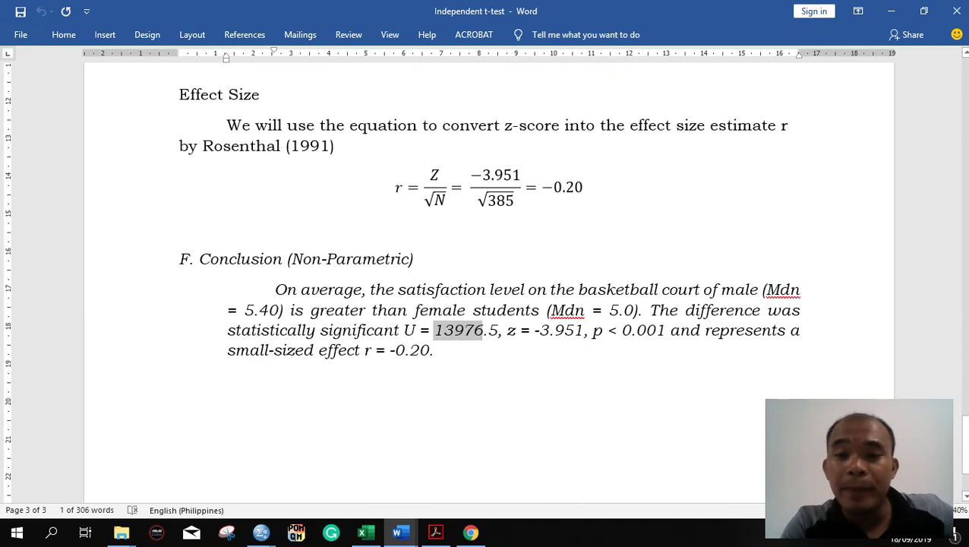